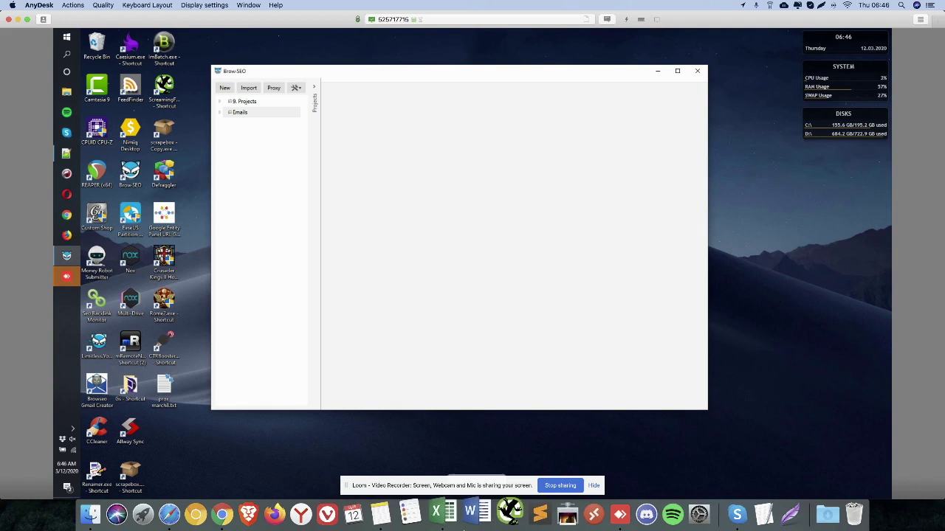
# Switch to the Excel workbook and examine the proxy, email and password, and project name and profile columns.
pyautogui.click(442, 515)
pyautogui.click(158, 202)
pyautogui.click(122, 168)
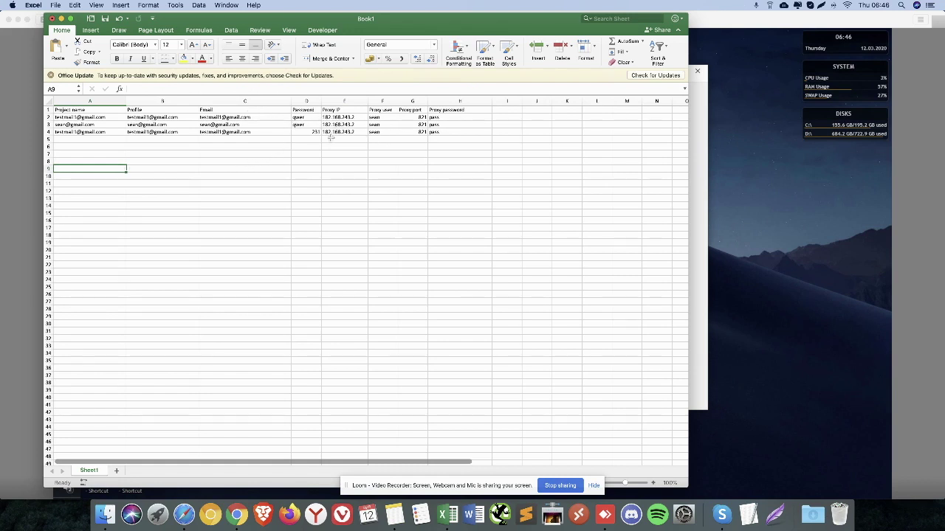
pyautogui.moveTo(332, 111); pyautogui.dragTo(476, 132)
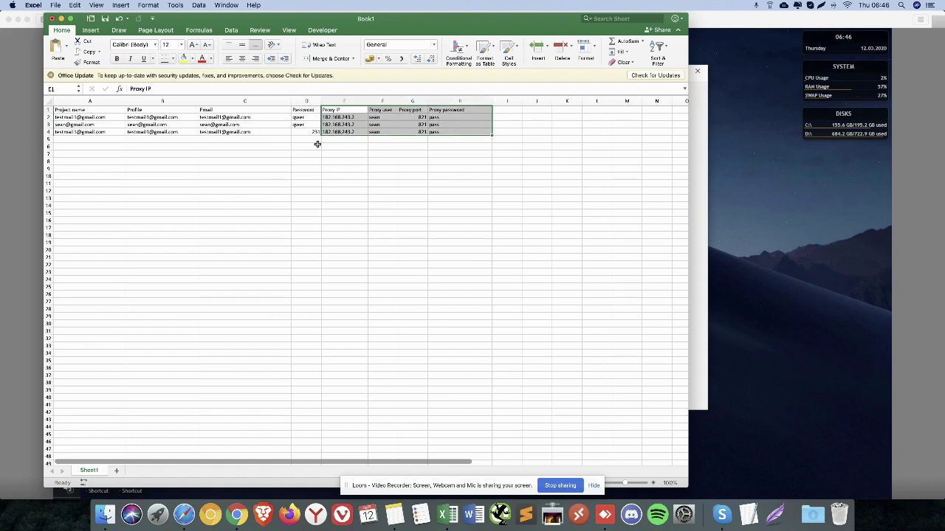
pyautogui.moveTo(229, 110); pyautogui.dragTo(306, 132)
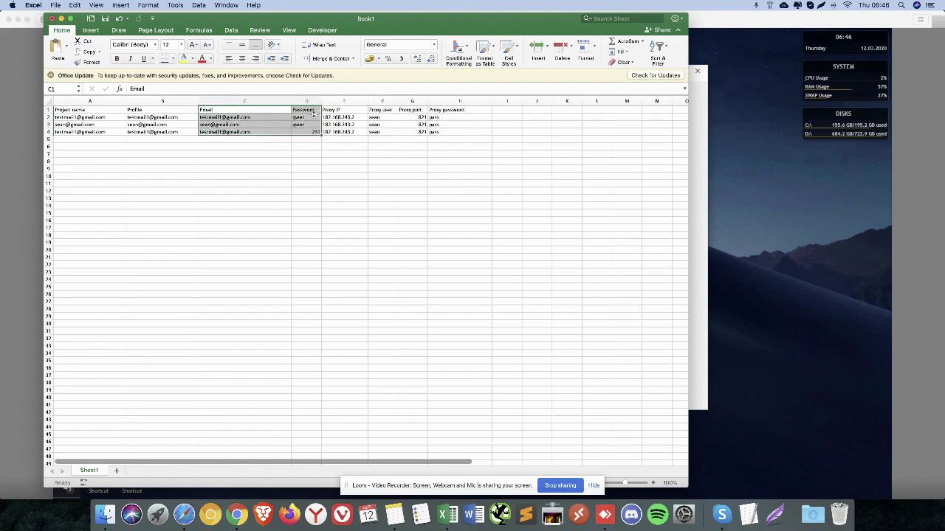
pyautogui.click(243, 139)
pyautogui.moveTo(85, 111); pyautogui.dragTo(134, 127)
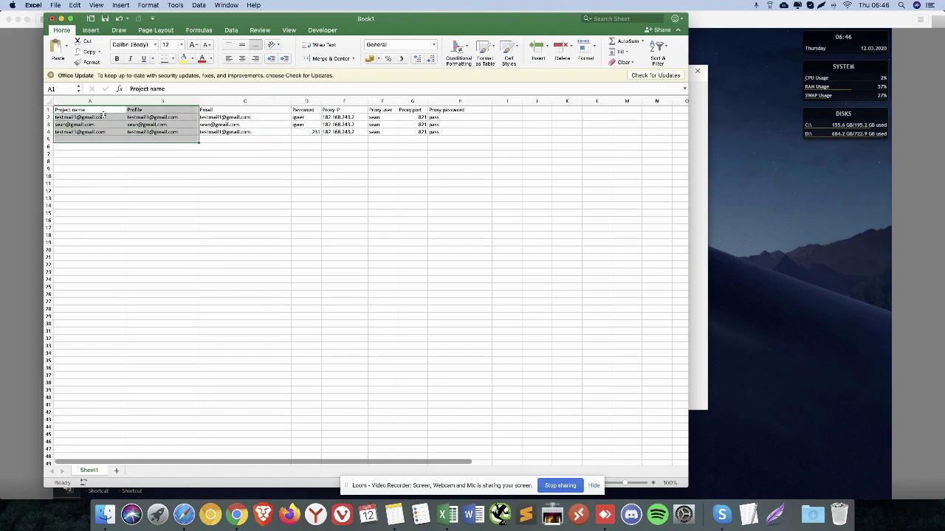
pyautogui.click(103, 116)
pyautogui.moveTo(79, 110); pyautogui.dragTo(143, 130)
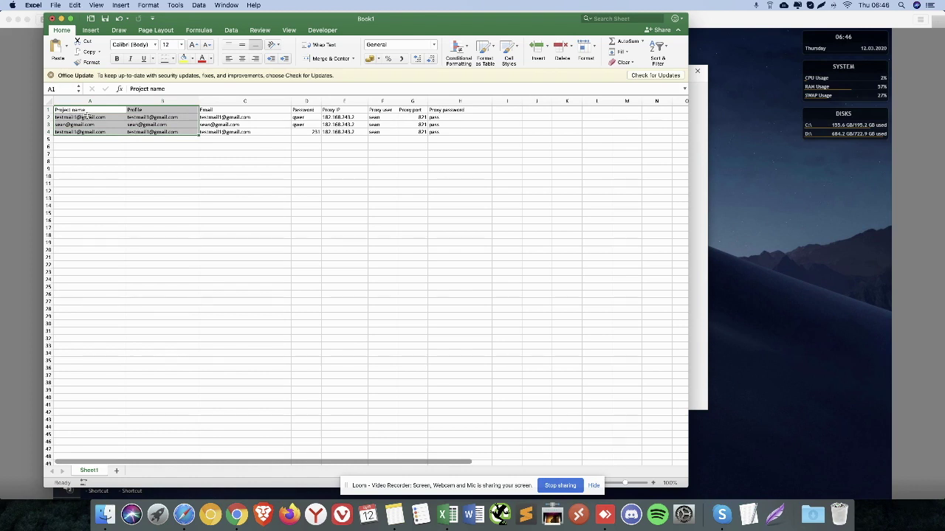
# Switch back to Brow-SEO in the remote session and expand the Emails project to view its profiles.
pyautogui.click(711, 133)
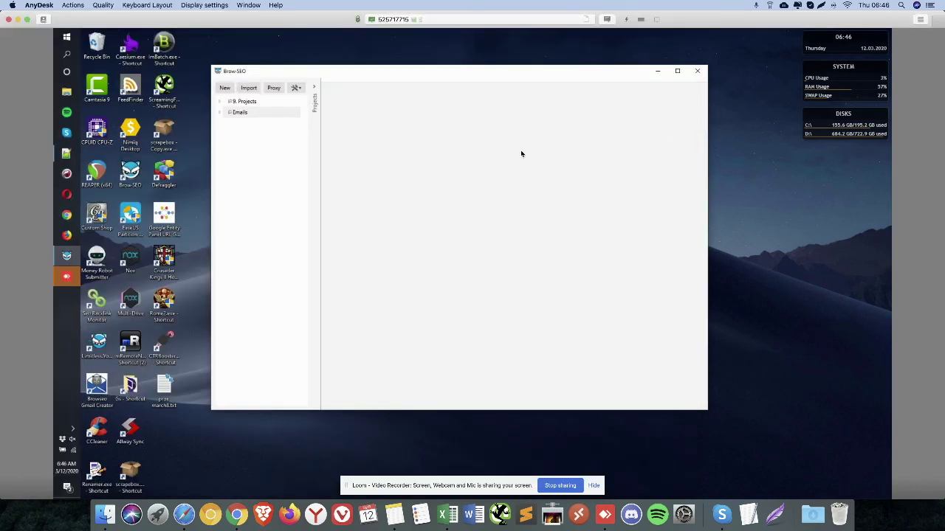
pyautogui.click(220, 113)
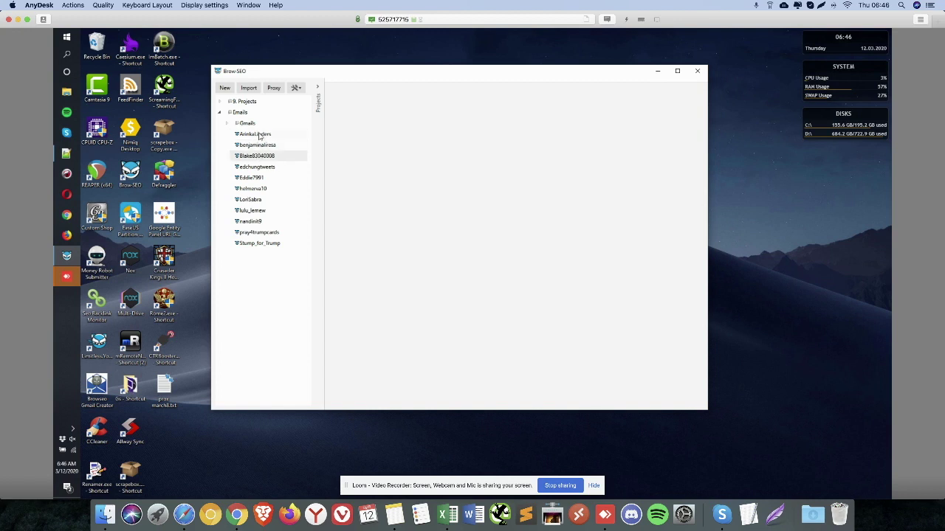
pyautogui.click(260, 135)
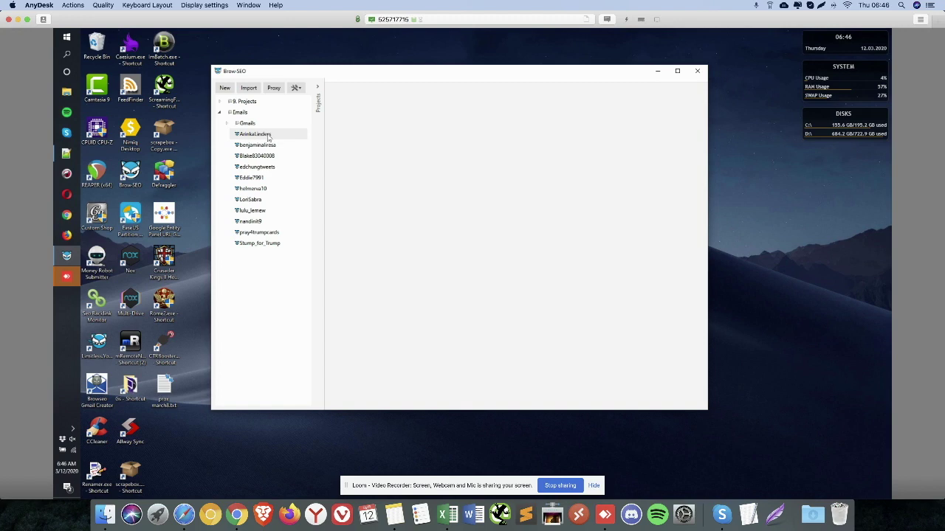
# Compare the Profile column of the Excel sheet with the profile entries under Emails in Brow-SEO.
pyautogui.click(447, 515)
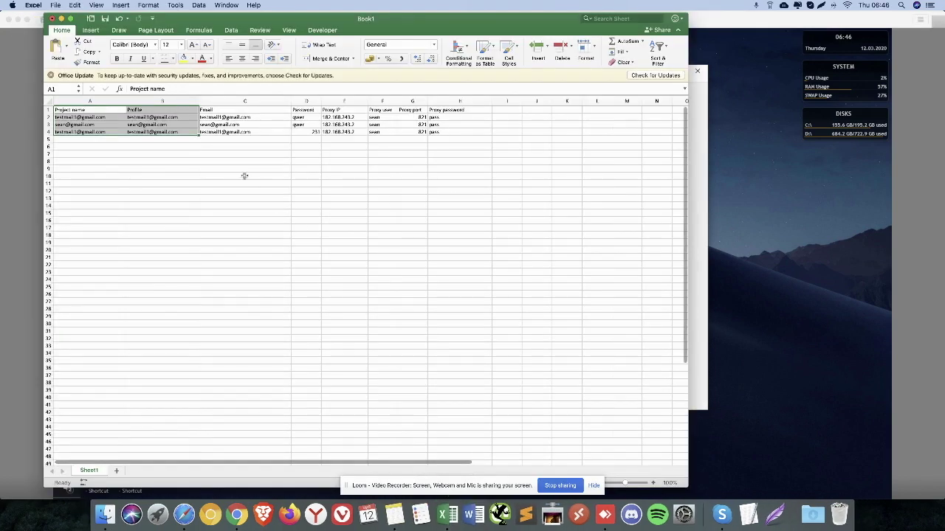
pyautogui.click(152, 117)
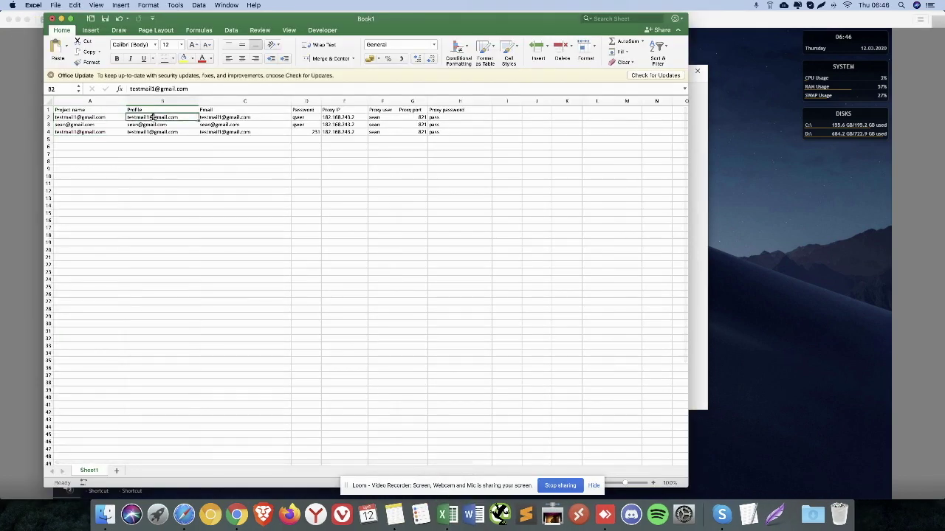
pyautogui.click(711, 185)
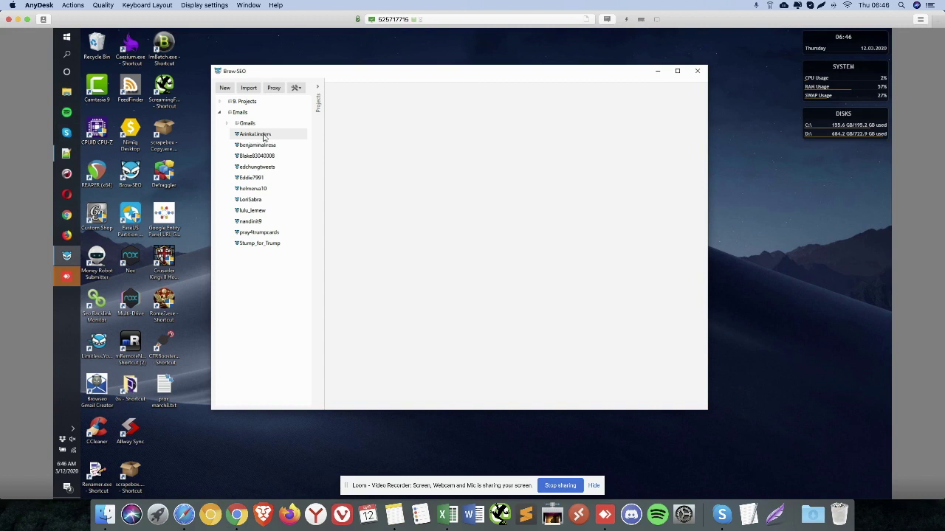
pyautogui.click(447, 514)
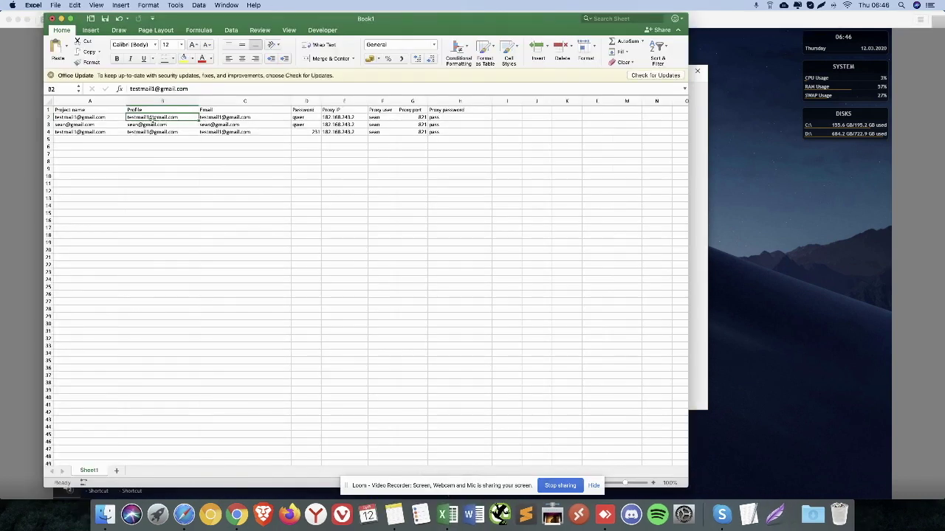
pyautogui.moveTo(140, 111); pyautogui.dragTo(178, 131)
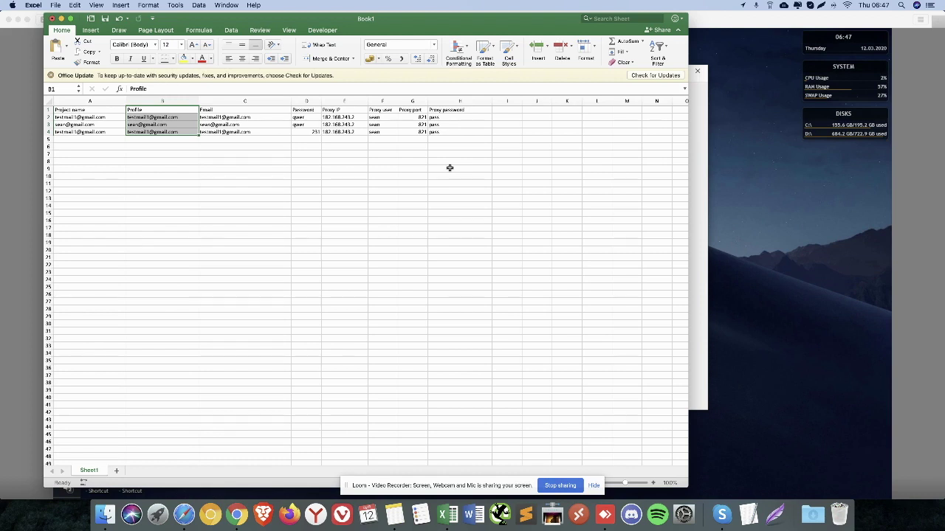
pyautogui.click(343, 183)
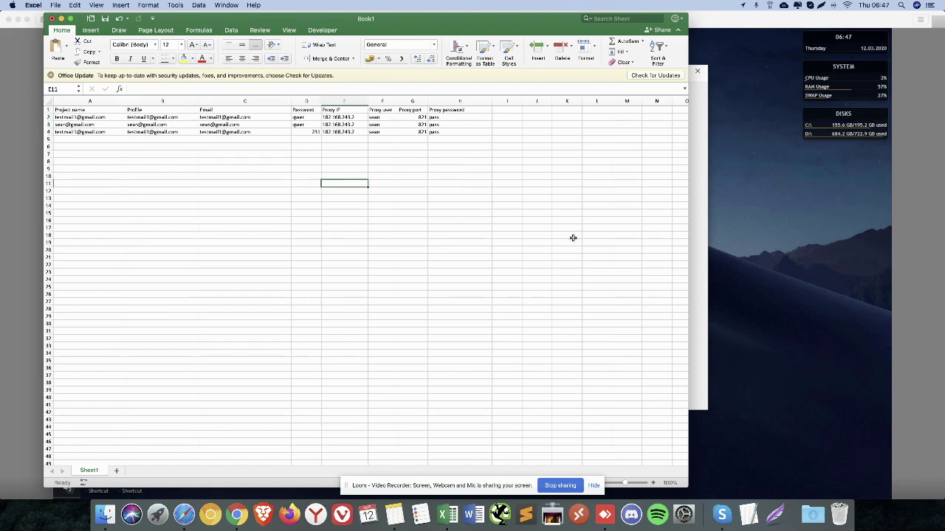
pyautogui.click(700, 234)
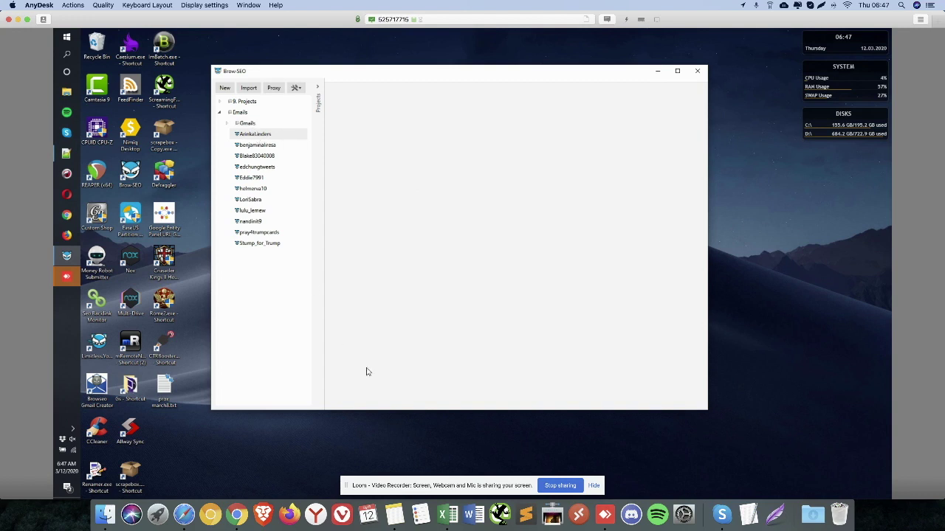
# Copy the whole account table, A1:H4, from Project name to Proxy password, in the Excel workbook.
pyautogui.click(448, 514)
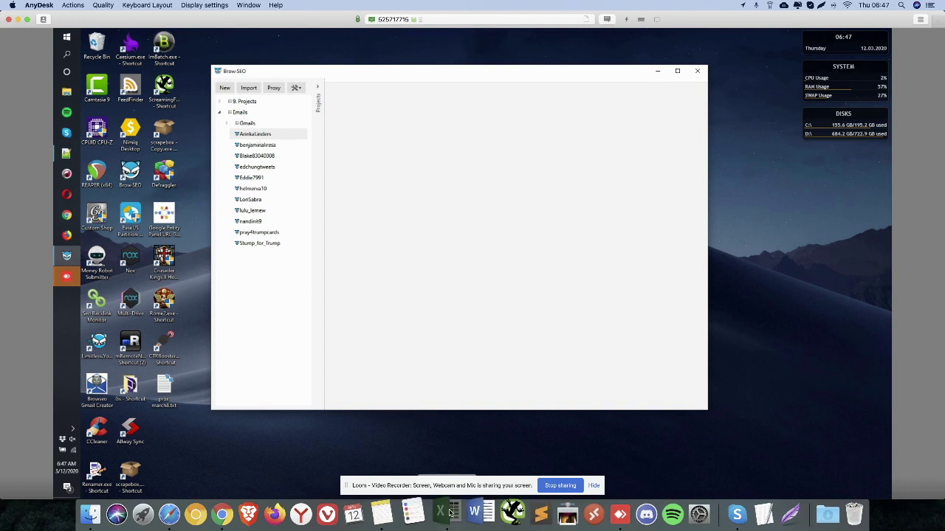
pyautogui.click(201, 162)
pyautogui.click(83, 110)
pyautogui.moveTo(83, 110); pyautogui.dragTo(448, 130)
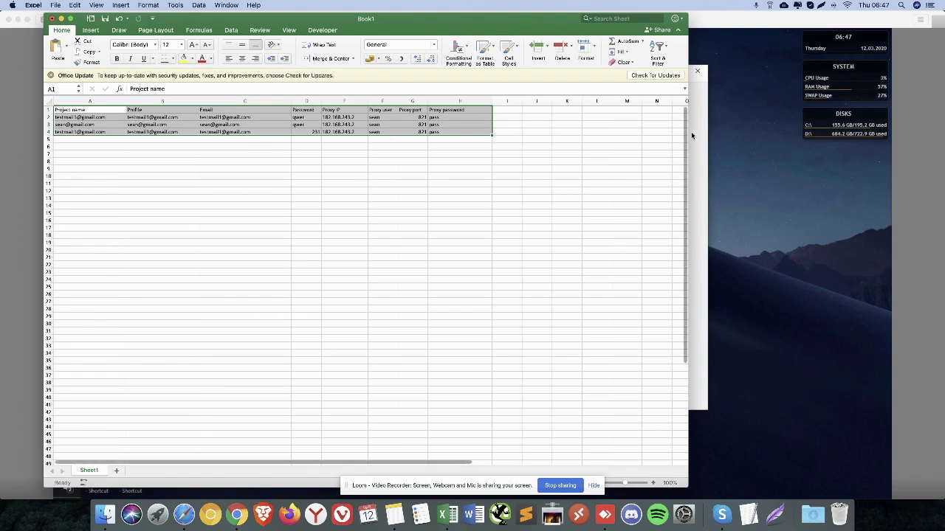
pyautogui.click(258, 156)
pyautogui.moveTo(74, 110); pyautogui.dragTo(437, 132)
pyautogui.press('super+c')
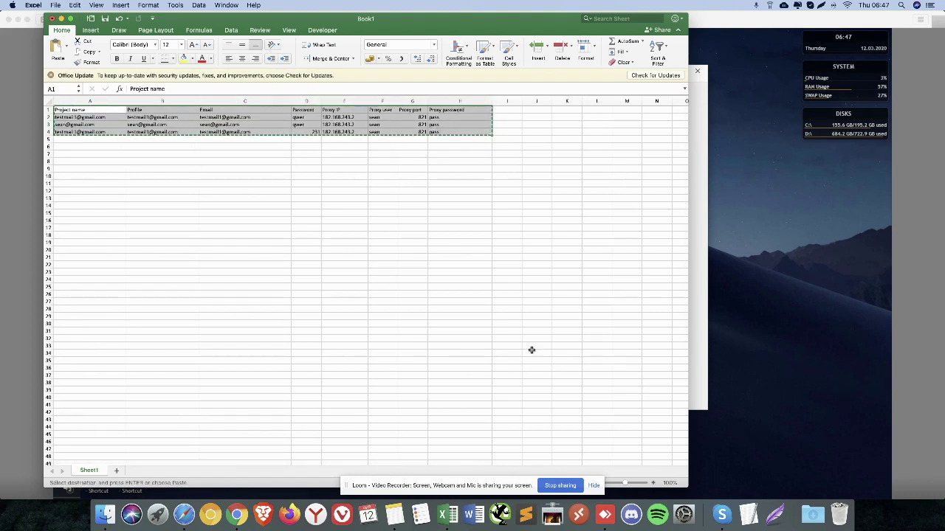
# Switch to Notepad++ in the remote session and paste the table with its account and proxy passwords into the blank document.
pyautogui.click(705, 269)
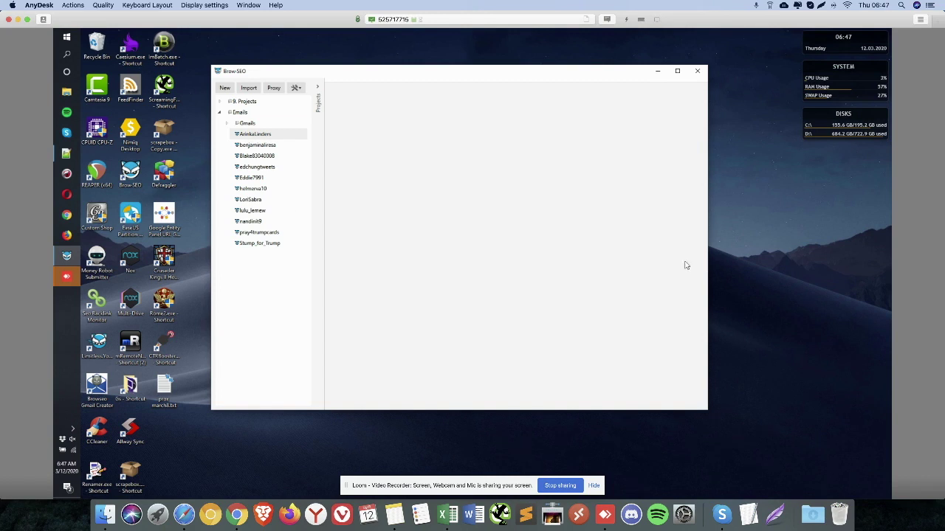
pyautogui.click(67, 152)
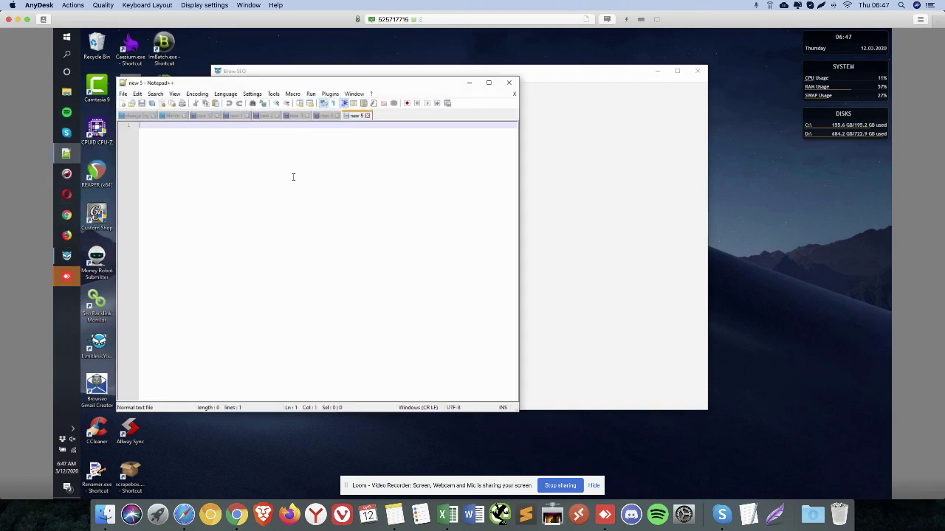
pyautogui.press('super+v')
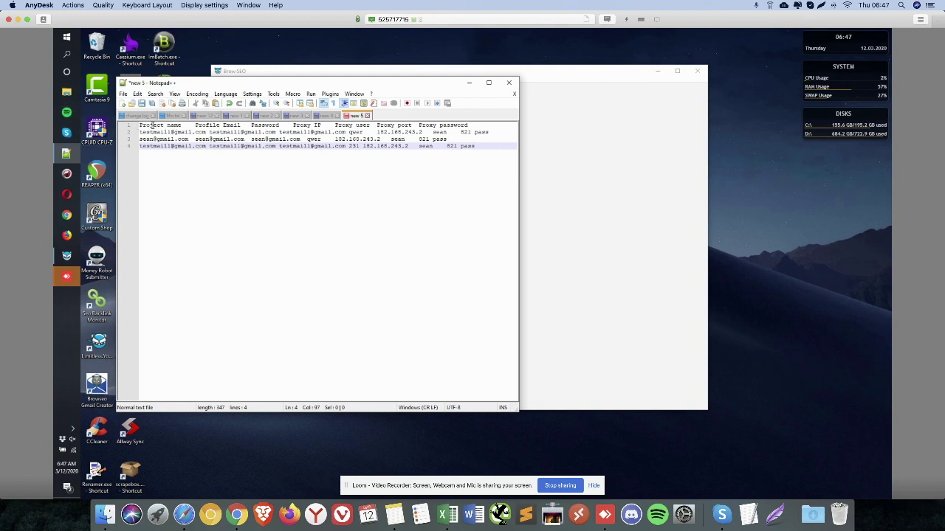
# Replace every tab between the columns with a comma throughout the document.
pyautogui.click(181, 125)
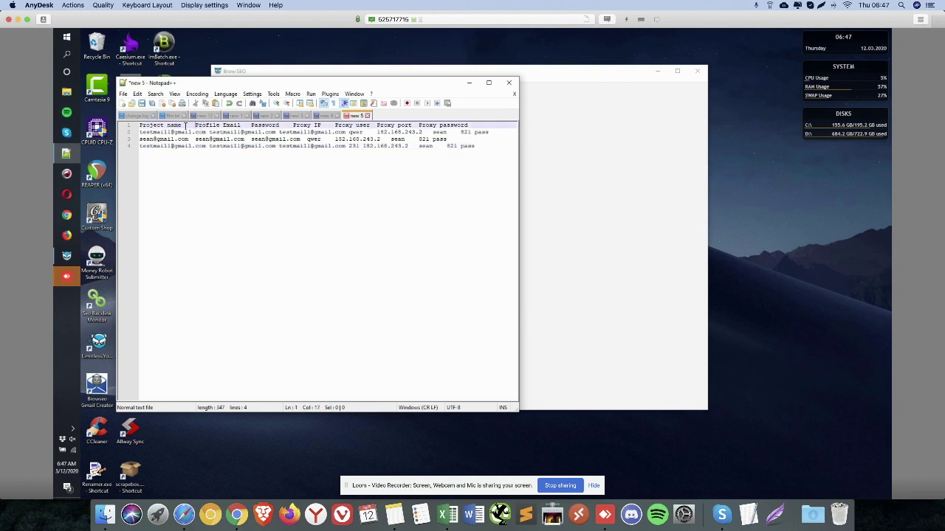
pyautogui.moveTo(184, 126); pyautogui.dragTo(189, 127)
pyautogui.hotkey('ctrl', 'f')
pyautogui.click(222, 194)
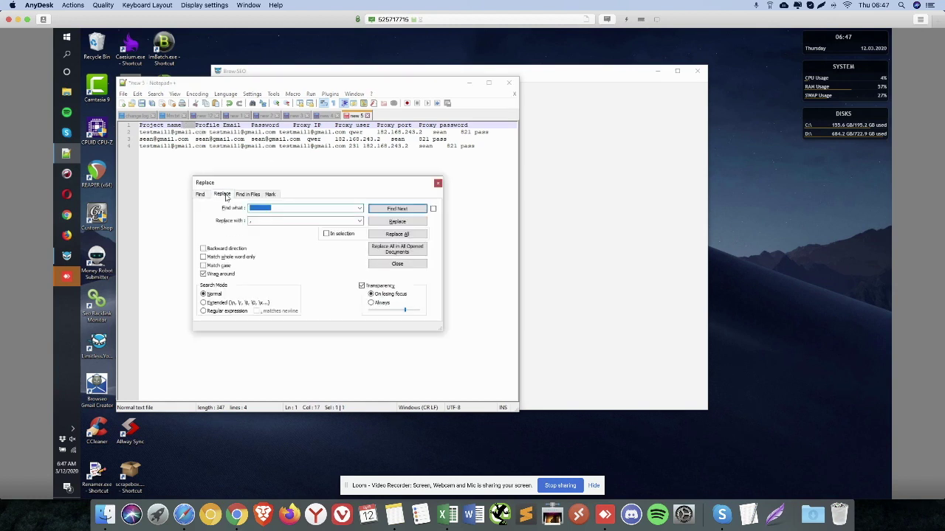
pyautogui.doubleClick(289, 221)
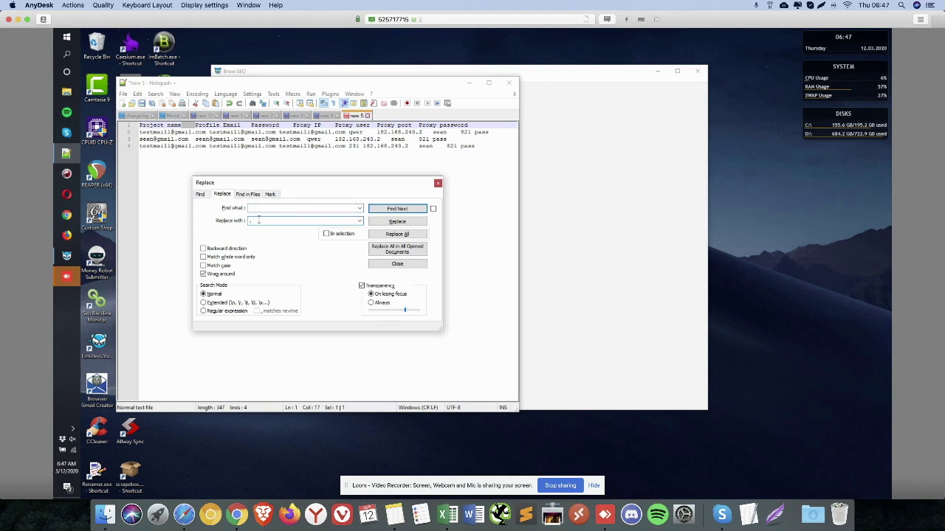
pyautogui.click(410, 235)
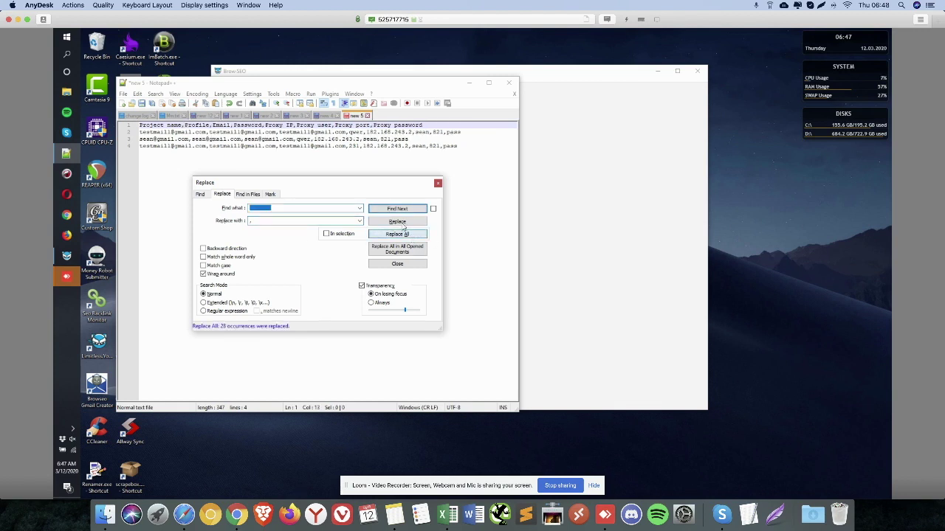
pyautogui.click(438, 184)
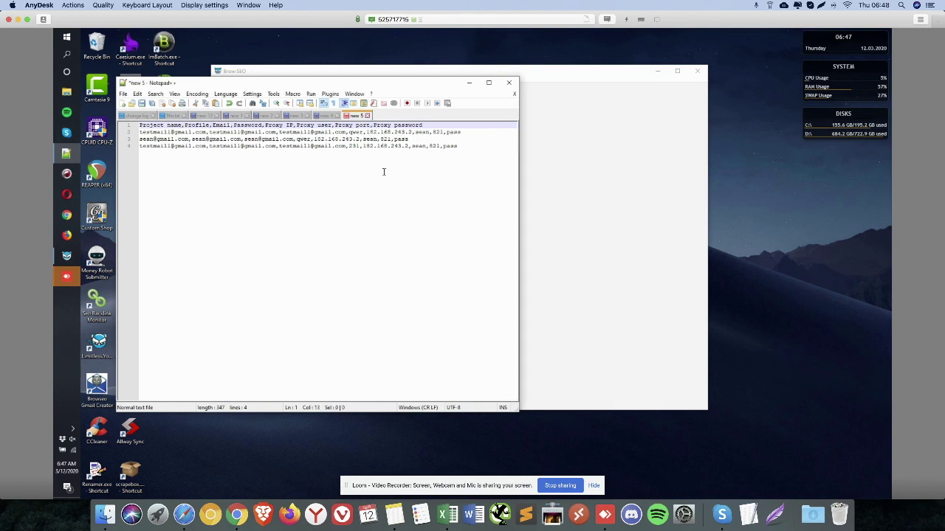
# Save the comma-separated list to the Desktop as a text file named "browseo import file".
pyautogui.click(458, 169)
pyautogui.hotkey('ctrl', 'a')
pyautogui.press('Right')
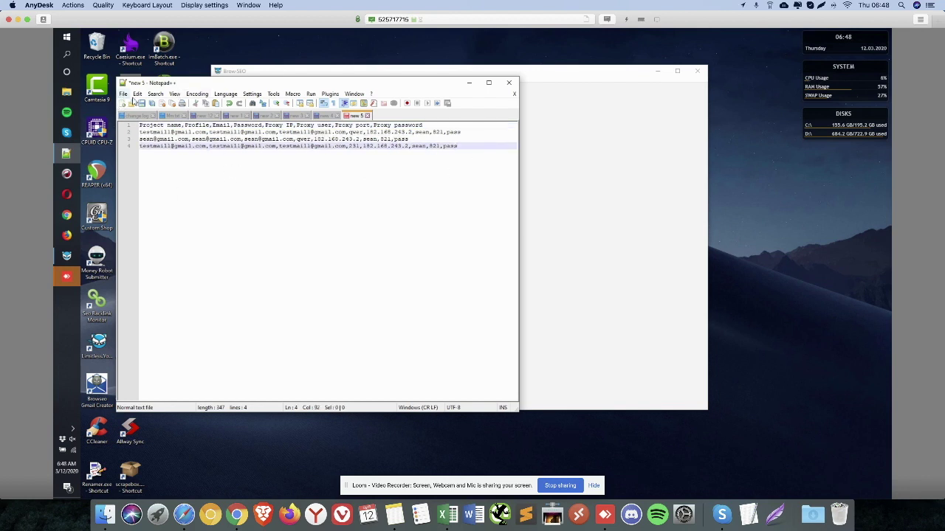
pyautogui.click(124, 94)
pyautogui.click(170, 162)
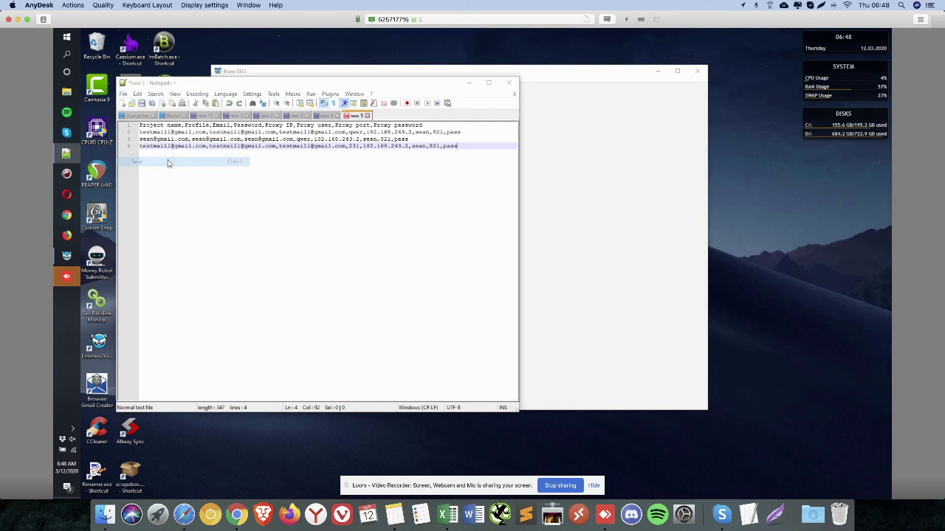
pyautogui.click(218, 232)
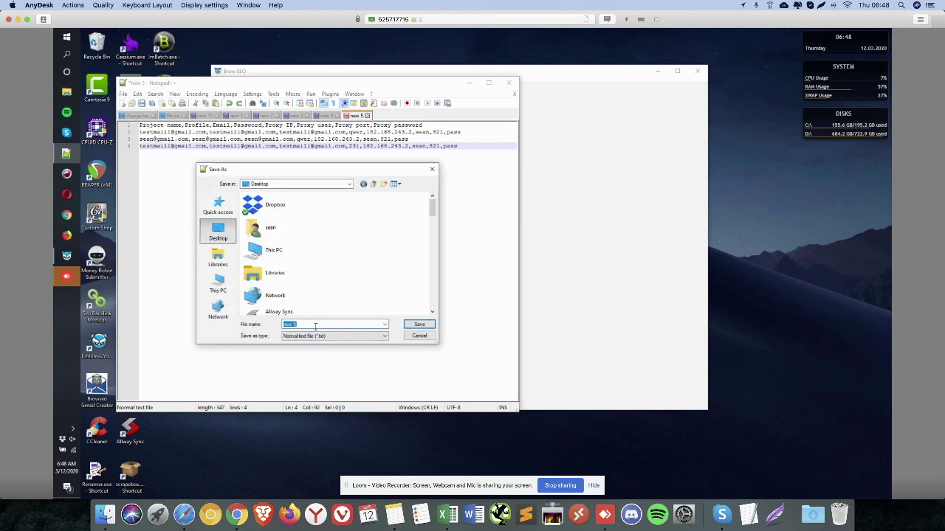
pyautogui.write('browseo import file')
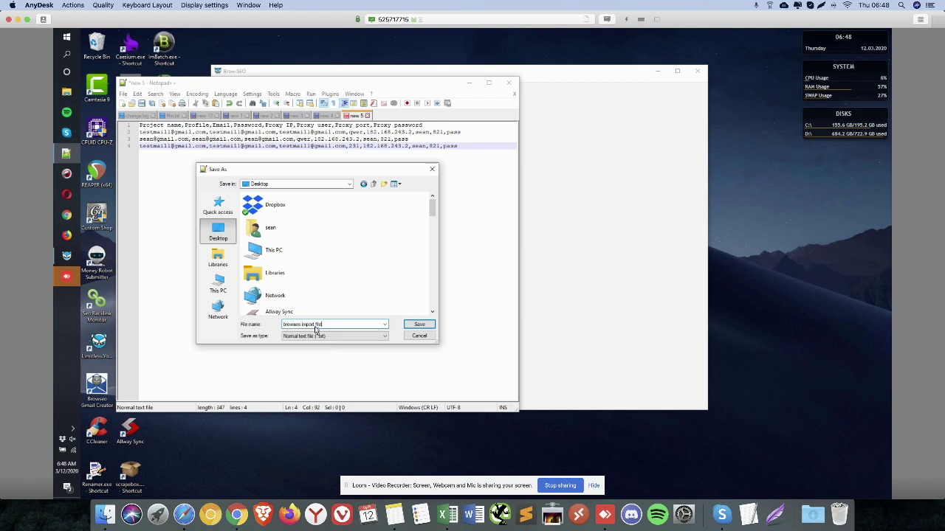
pyautogui.click(419, 324)
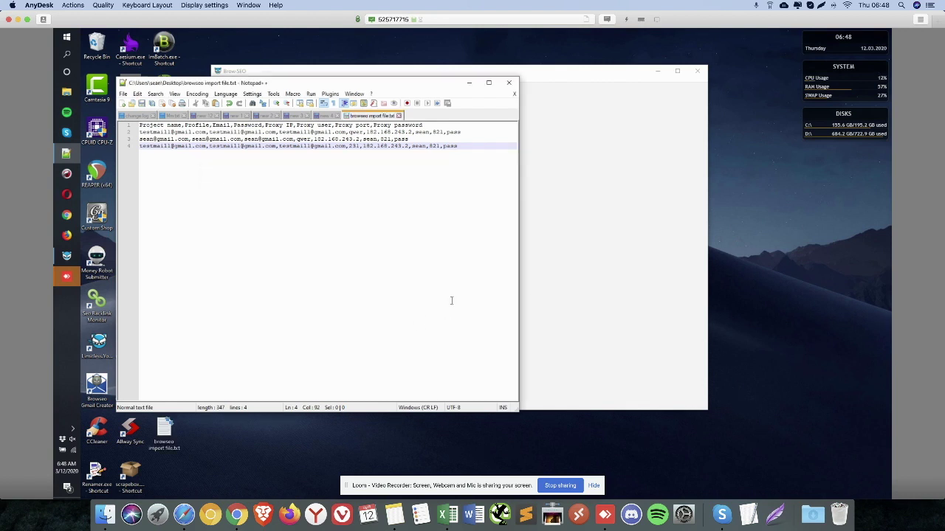
# Return to Brow-SEO, collapse the Emails project and open the Dynamic Importer.
pyautogui.click(469, 83)
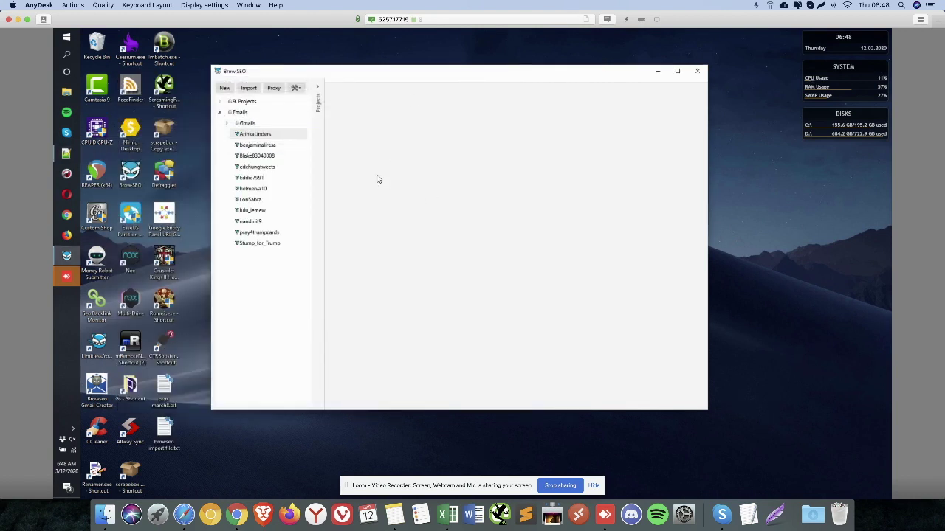
pyautogui.click(219, 113)
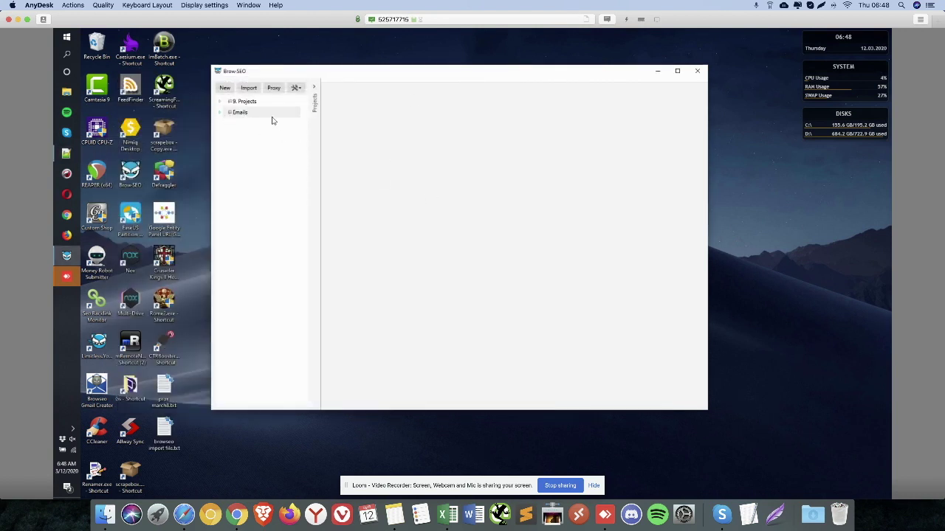
pyautogui.click(249, 88)
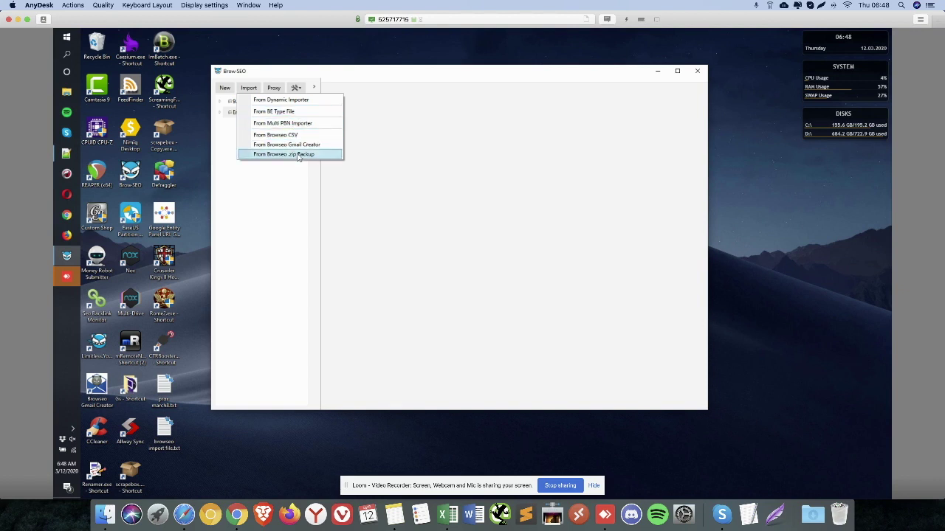
pyautogui.click(299, 101)
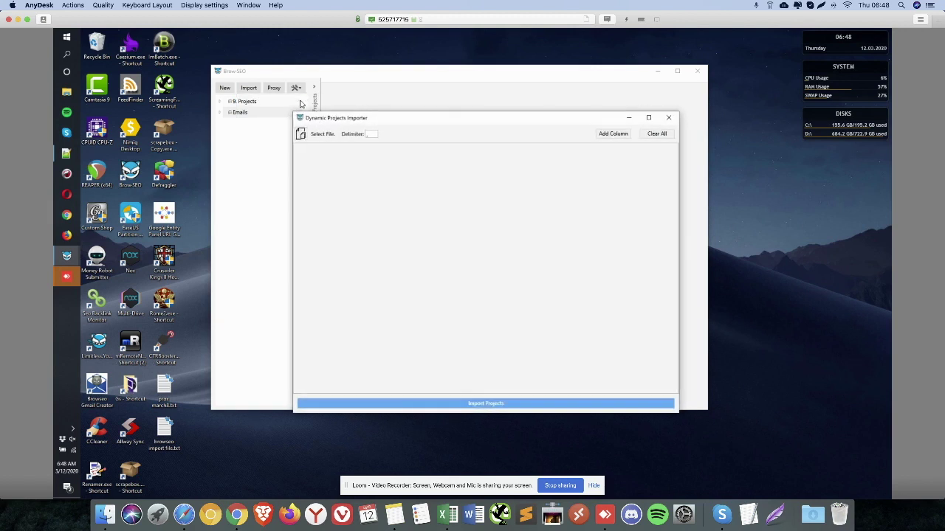
# Load "browseo import file.txt" from the Desktop into the Dynamic Projects Importer and maximize the importer window.
pyautogui.moveTo(390, 120); pyautogui.dragTo(468, 155)
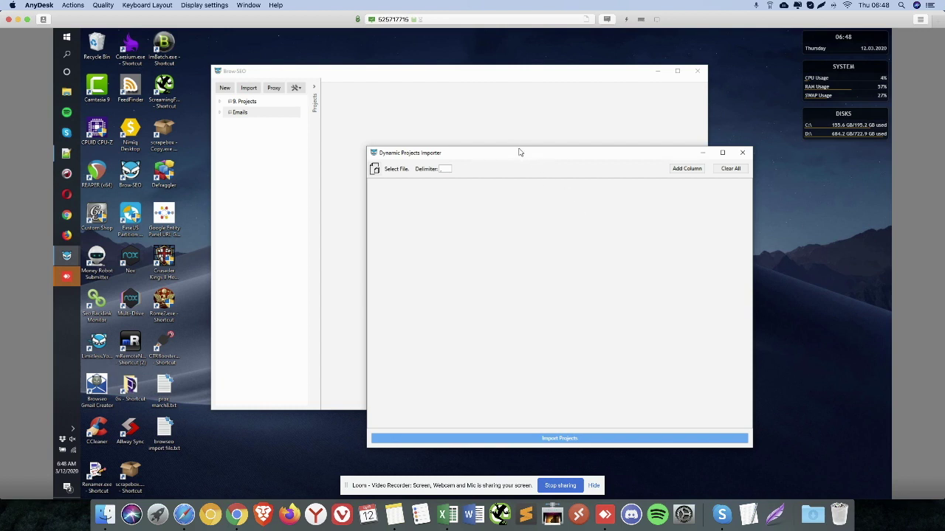
pyautogui.moveTo(519, 152); pyautogui.dragTo(530, 138)
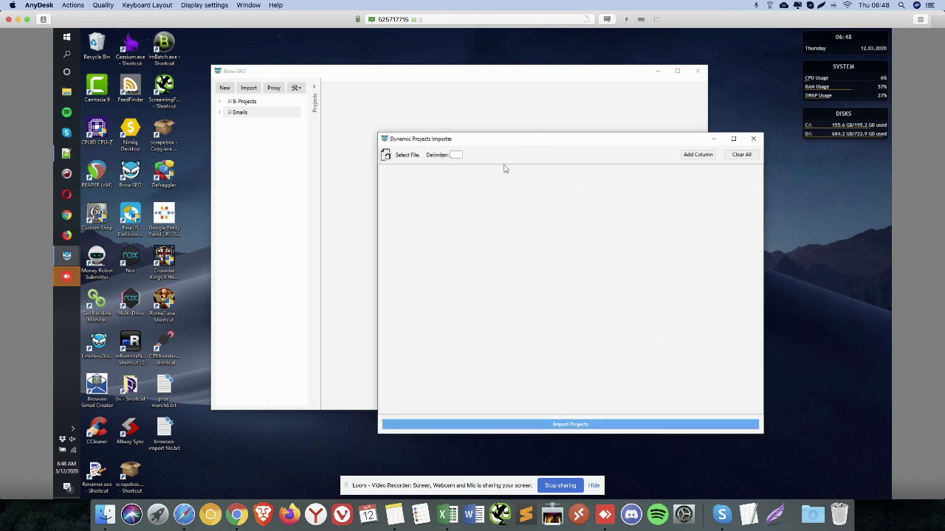
pyautogui.click(385, 155)
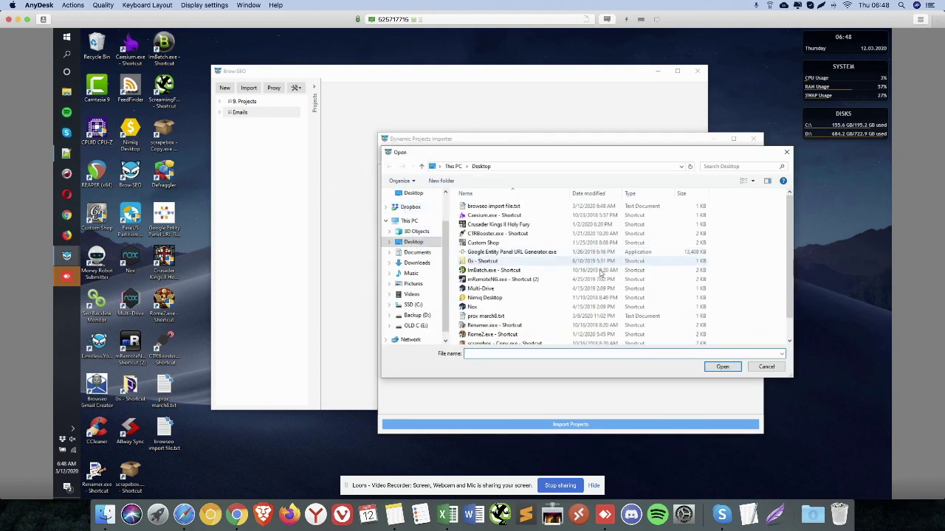
pyautogui.click(501, 211)
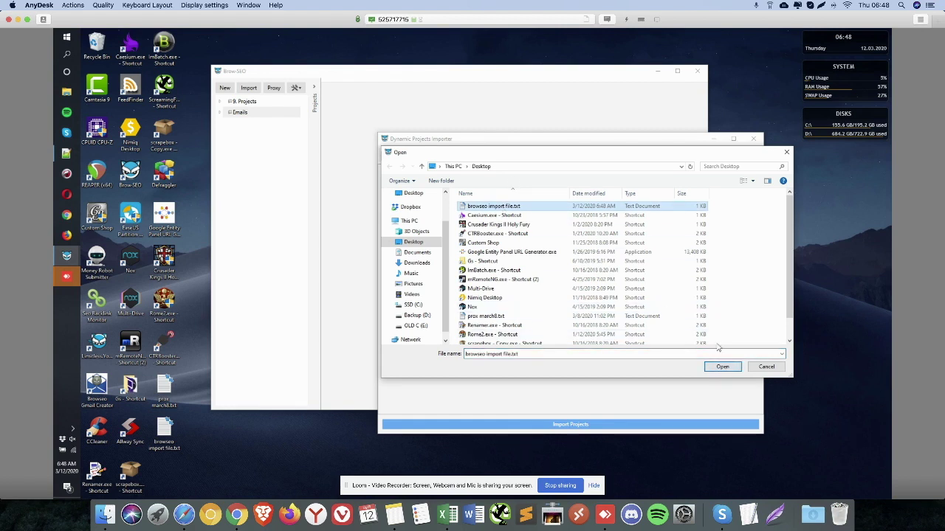
pyautogui.click(721, 367)
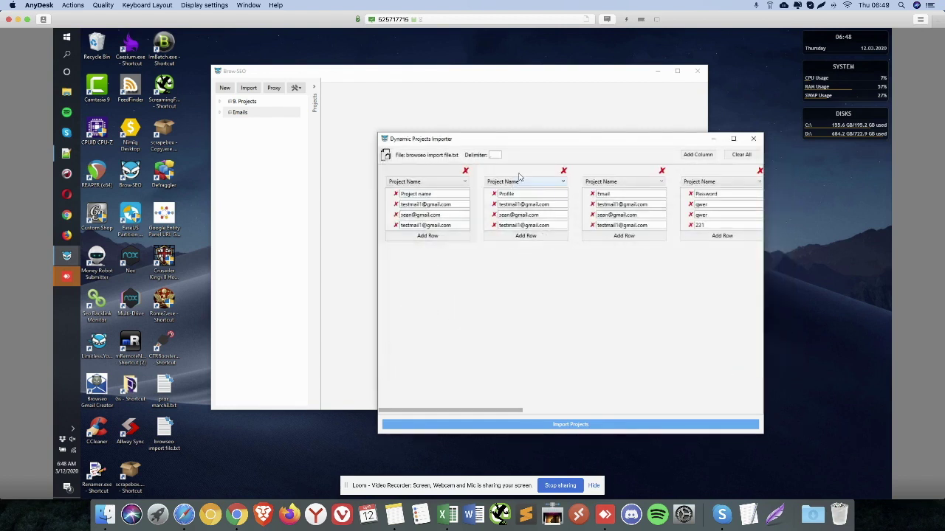
pyautogui.moveTo(508, 135); pyautogui.dragTo(376, 145)
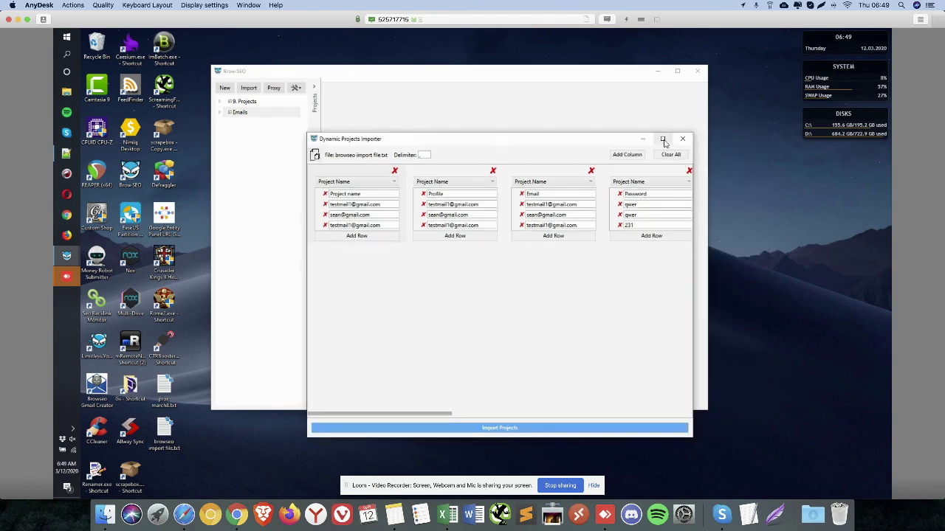
pyautogui.click(663, 139)
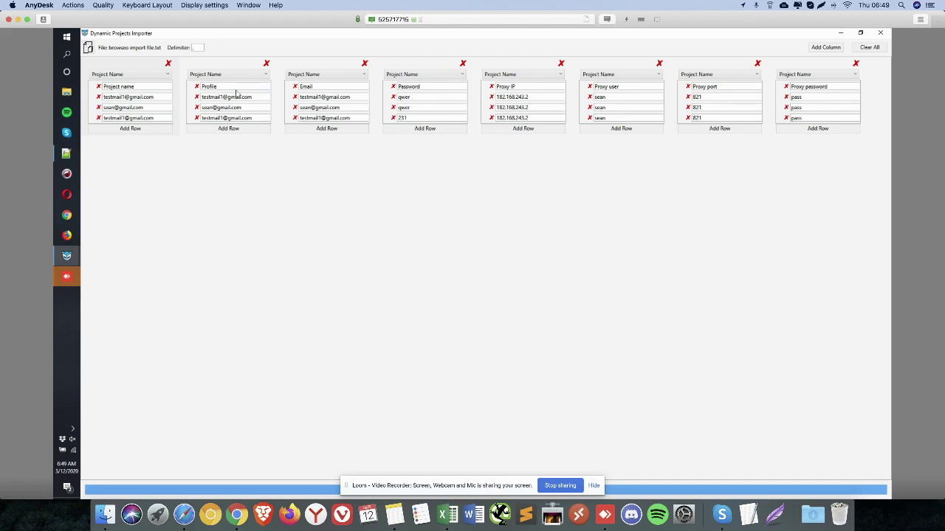
# Switch to Excel and compare the account and proxy columns of the source table with the importer's columns, then minimize the workbook.
pyautogui.click(448, 515)
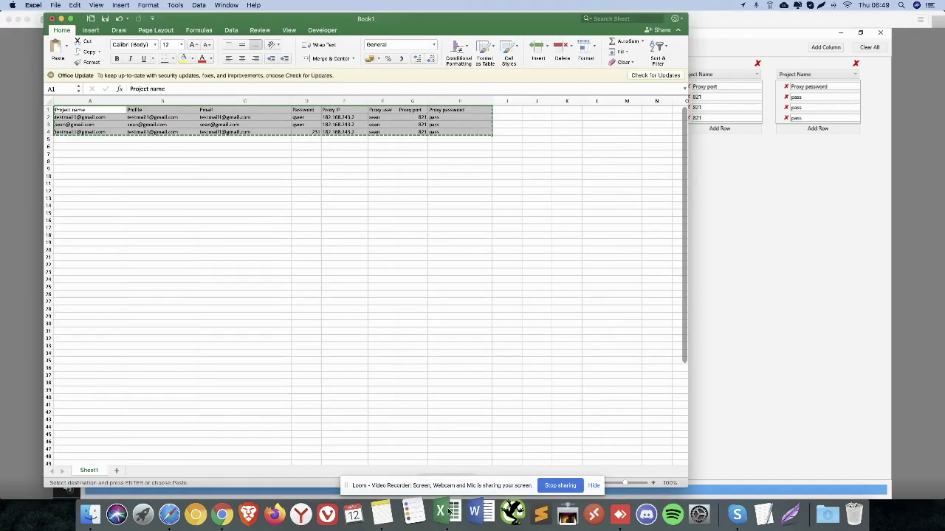
pyautogui.moveTo(344, 30); pyautogui.dragTo(455, 171)
pyautogui.click(193, 259)
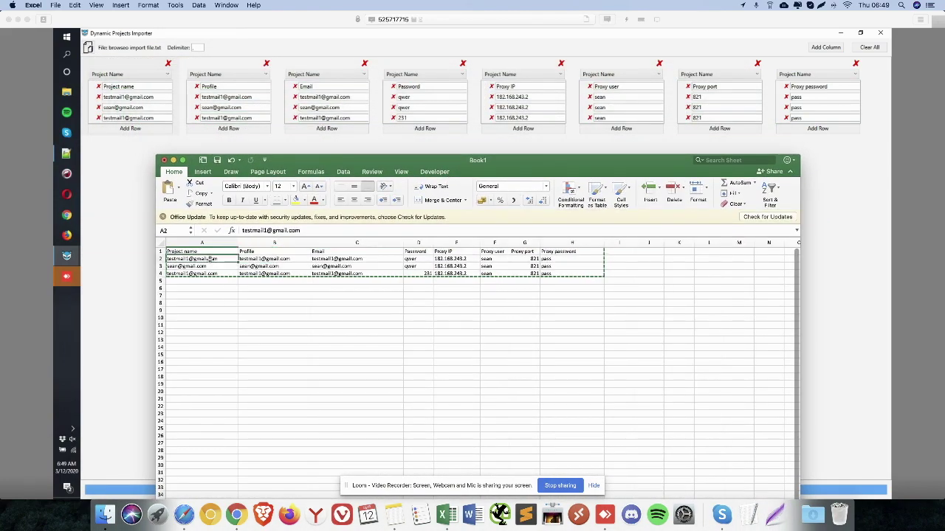
pyautogui.click(194, 251)
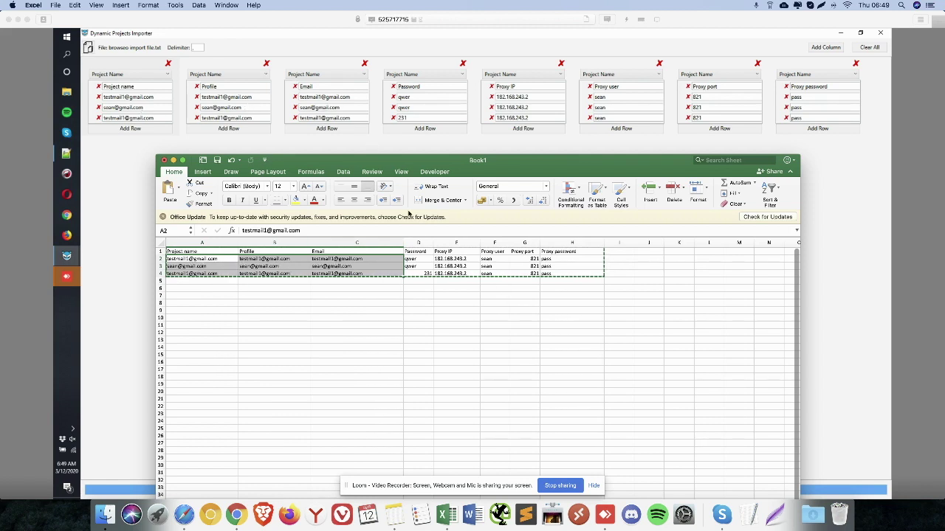
pyautogui.click(451, 273)
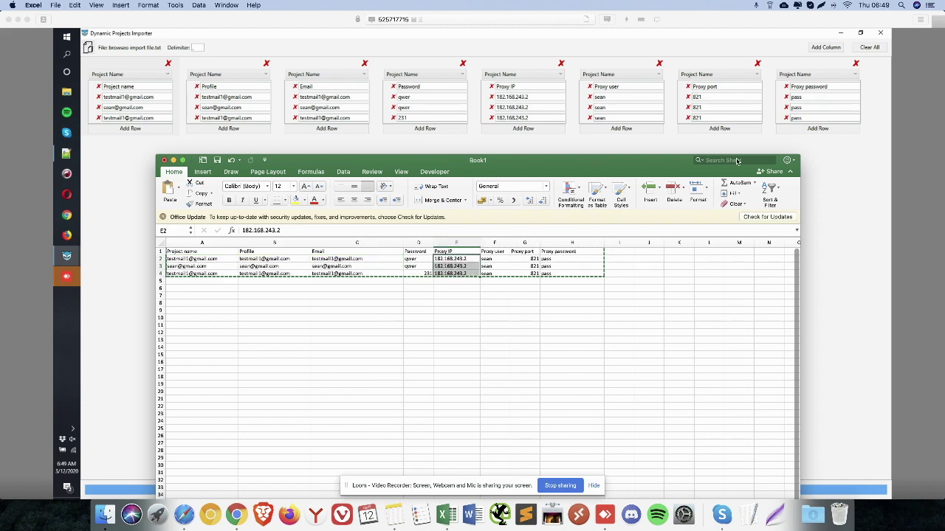
pyautogui.click(173, 160)
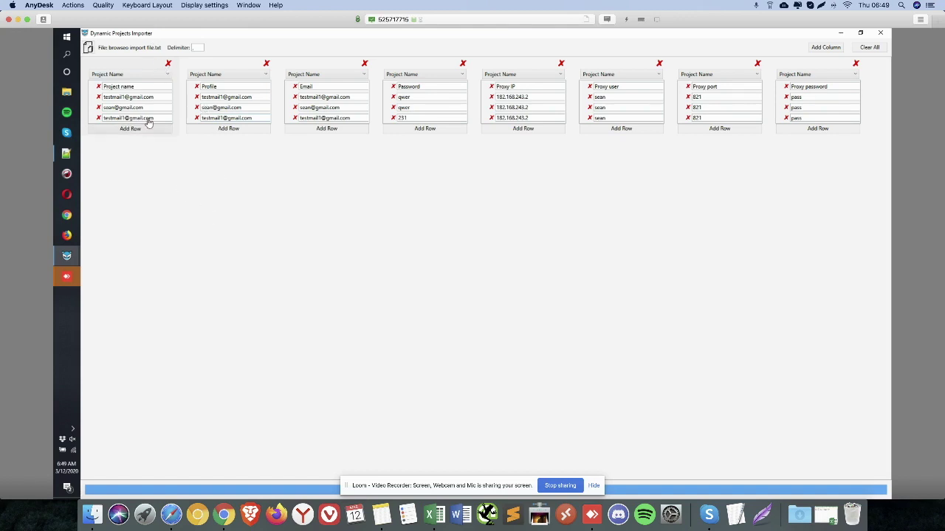
# Assign the Profile Name field to the second column, leaving the first column as Project Name.
pyautogui.click(133, 74)
pyautogui.click(133, 74)
pyautogui.click(204, 74)
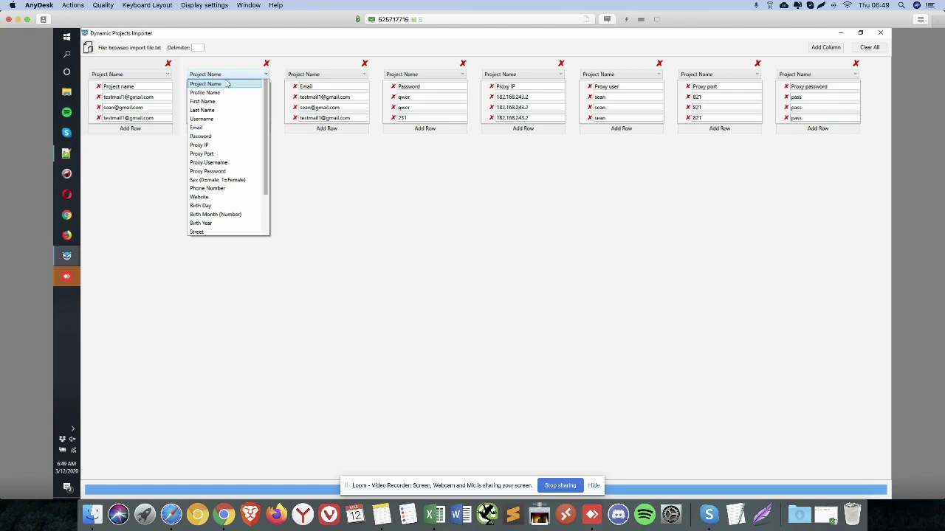
pyautogui.click(305, 152)
pyautogui.click(235, 75)
pyautogui.click(206, 93)
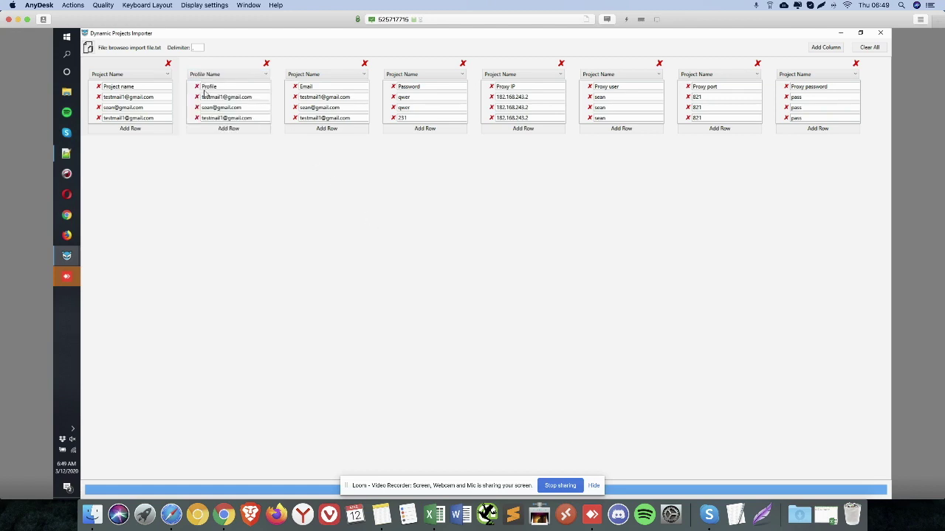
pyautogui.click(119, 76)
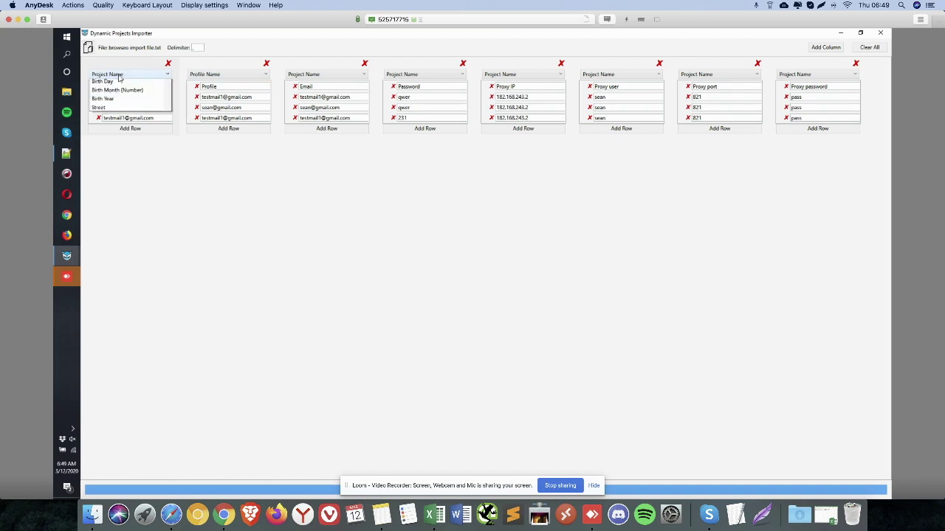
pyautogui.click(119, 77)
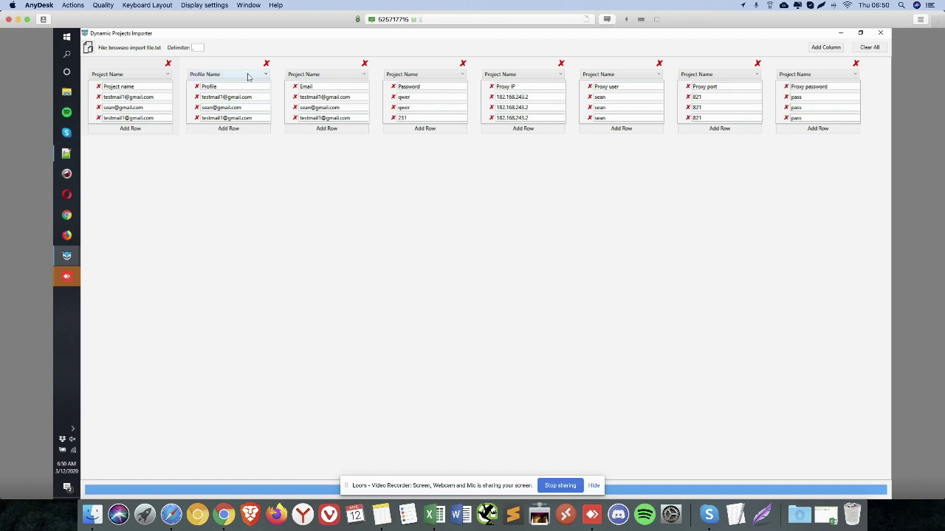
# Assign the Email field to the third column and the Password field to the fourth column.
pyautogui.click(363, 76)
pyautogui.click(414, 176)
pyautogui.click(342, 78)
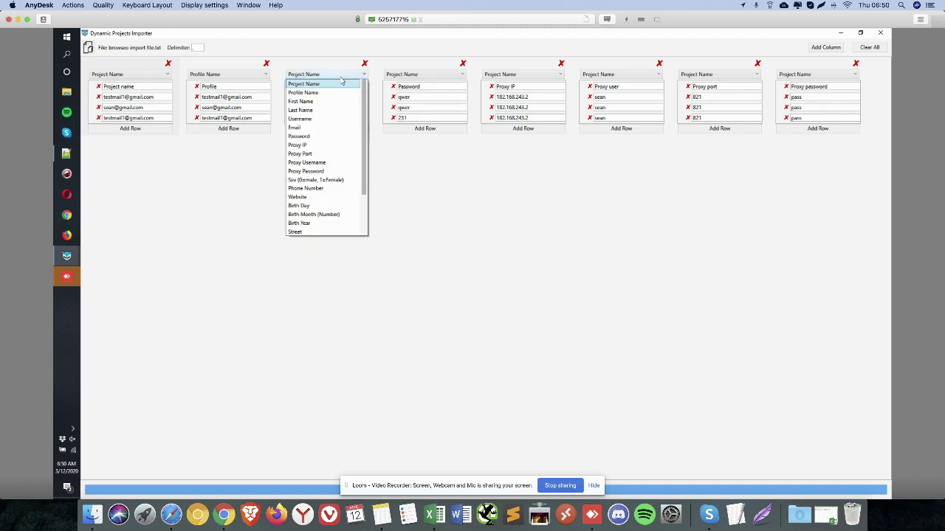
pyautogui.click(327, 129)
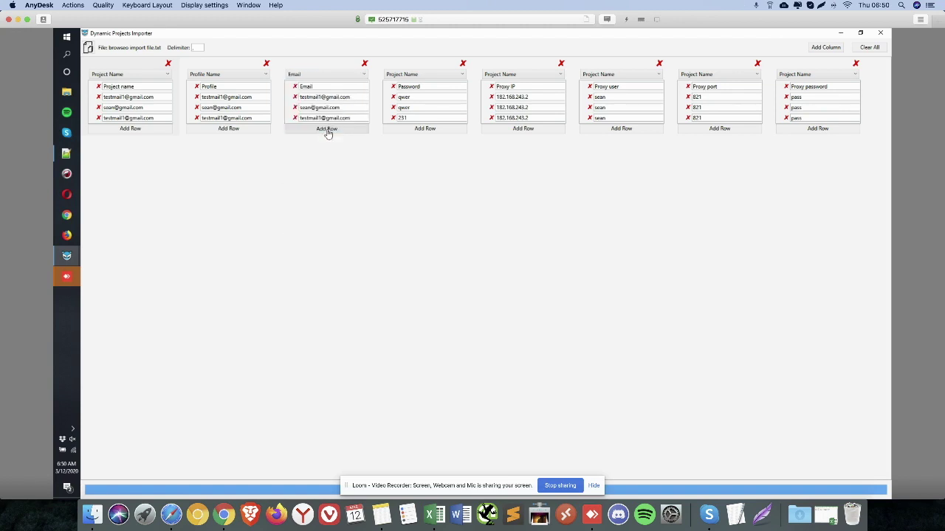
pyautogui.click(420, 77)
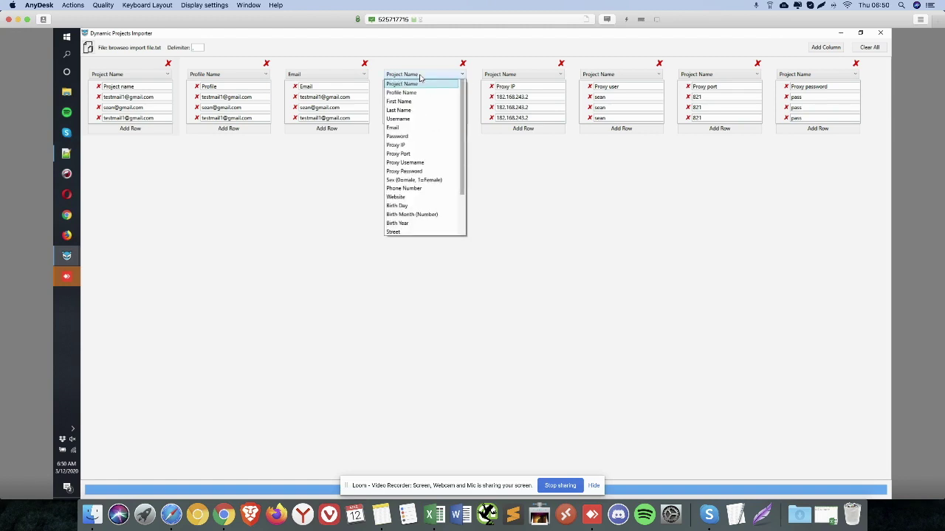
pyautogui.click(417, 137)
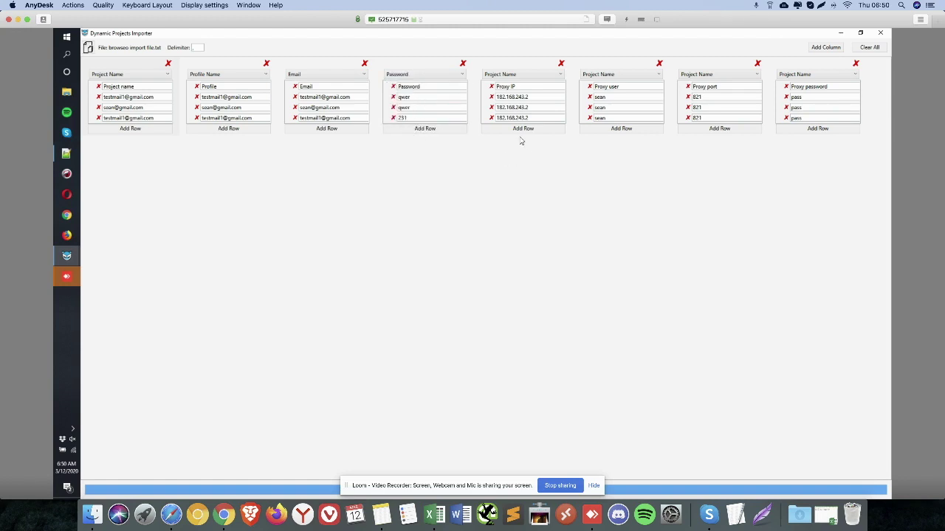
# Assign the Proxy IP field to the proxy address column and Proxy Username to the proxy user column.
pyautogui.click(527, 75)
pyautogui.click(527, 75)
pyautogui.click(527, 74)
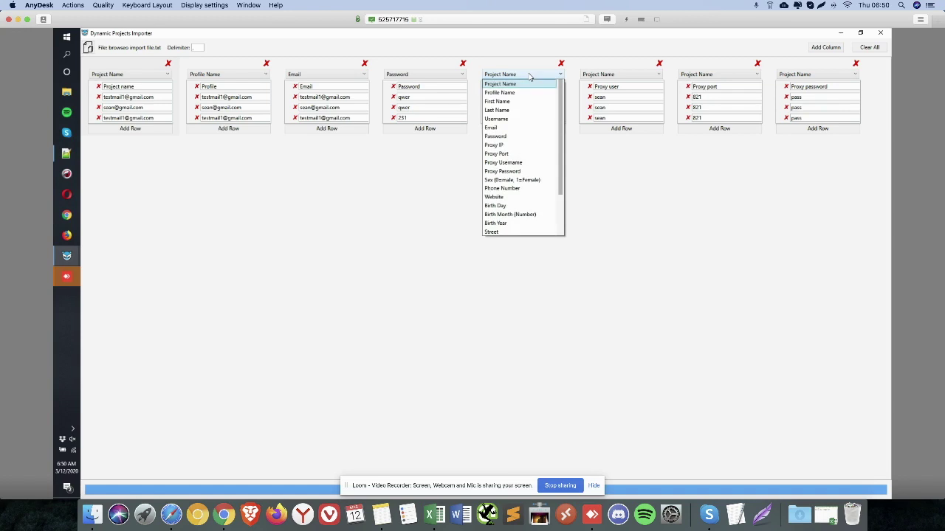
pyautogui.click(536, 148)
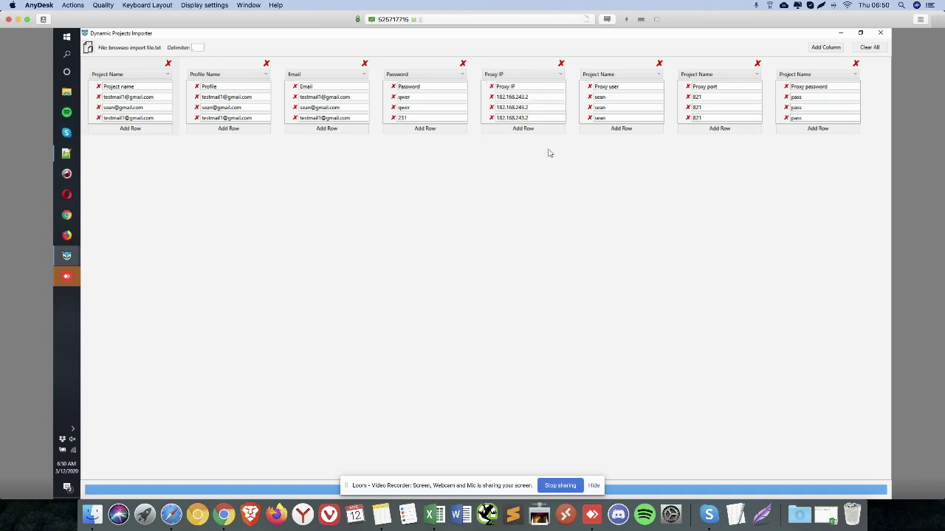
pyautogui.click(644, 77)
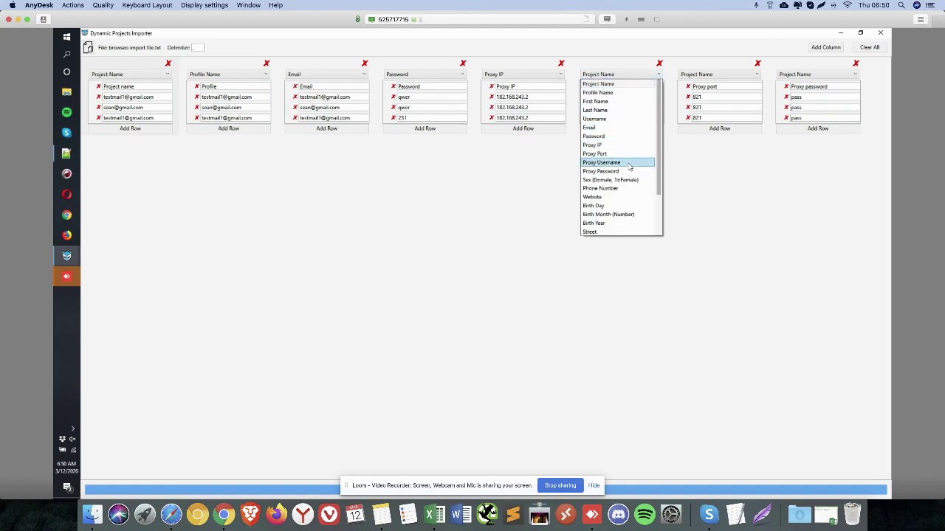
pyautogui.click(630, 163)
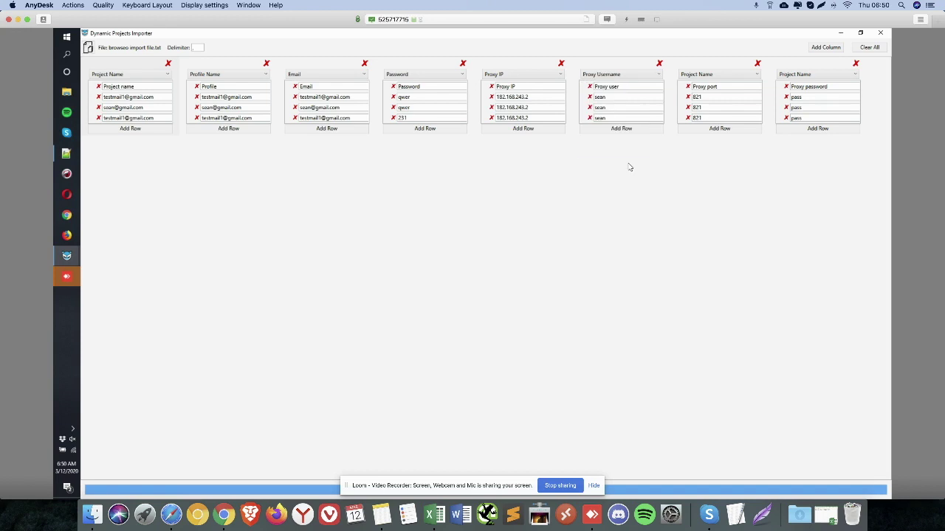
# Assign the Proxy Port field to the proxy port column and Proxy Password to the last column.
pyautogui.click(740, 77)
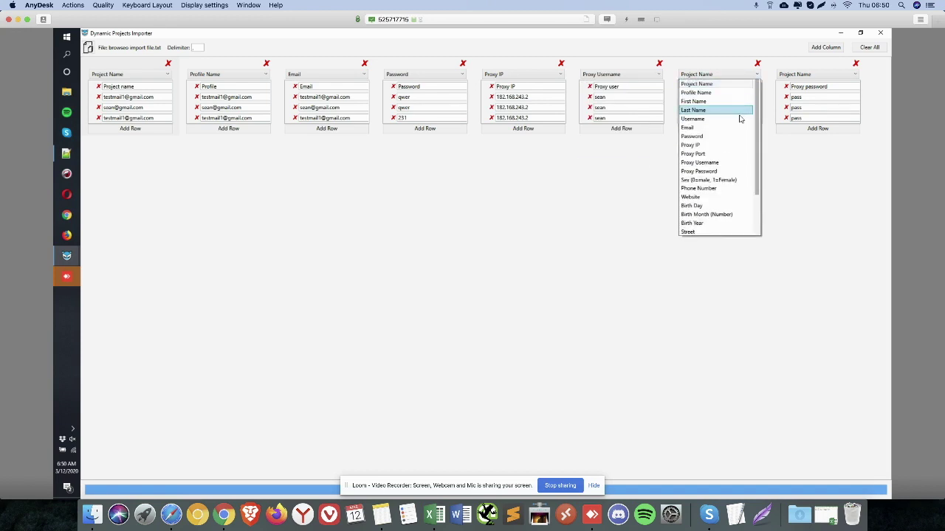
pyautogui.click(732, 154)
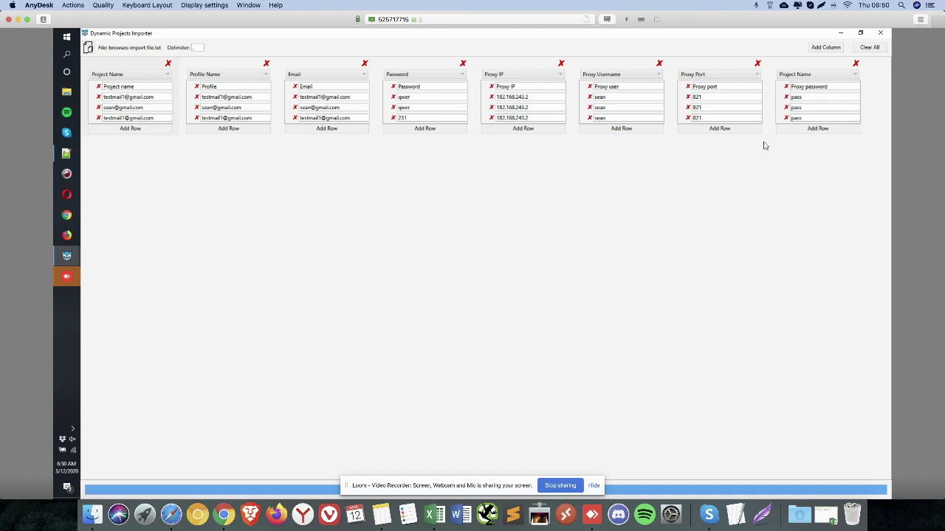
pyautogui.click(825, 76)
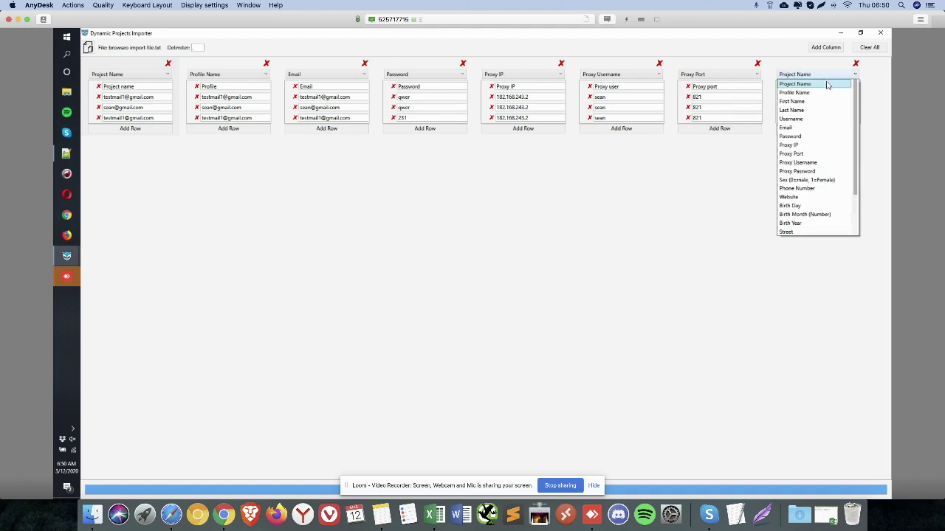
pyautogui.click(817, 172)
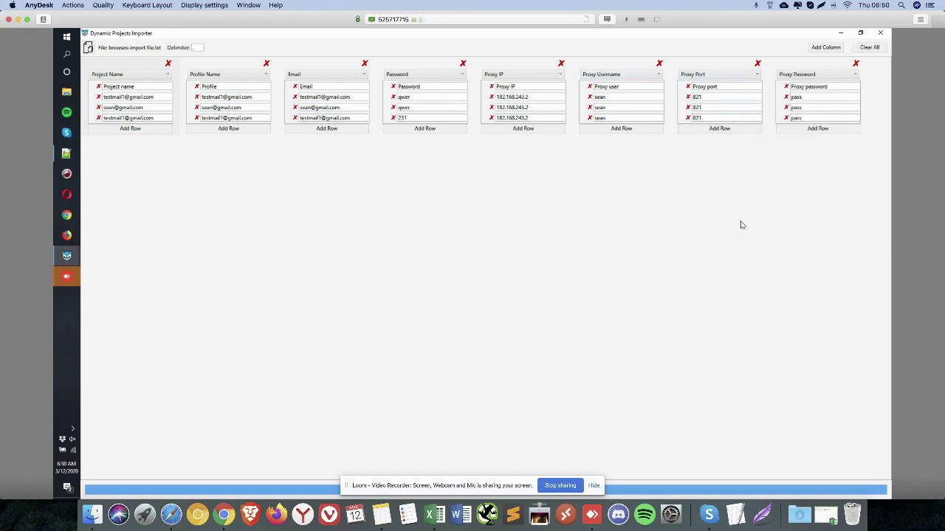
# Check the header row in the Excel sheet and delete that header row from the importer's data.
pyautogui.click(446, 496)
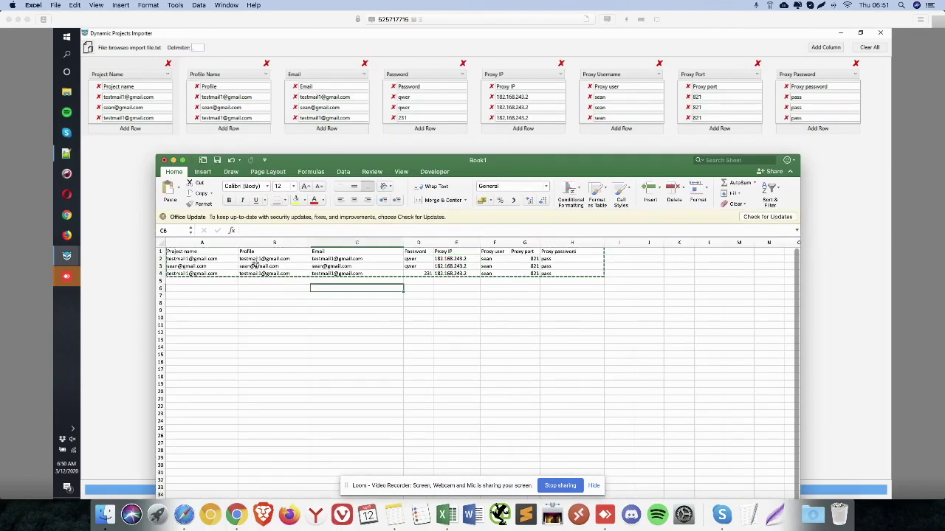
pyautogui.moveTo(206, 251); pyautogui.dragTo(581, 252)
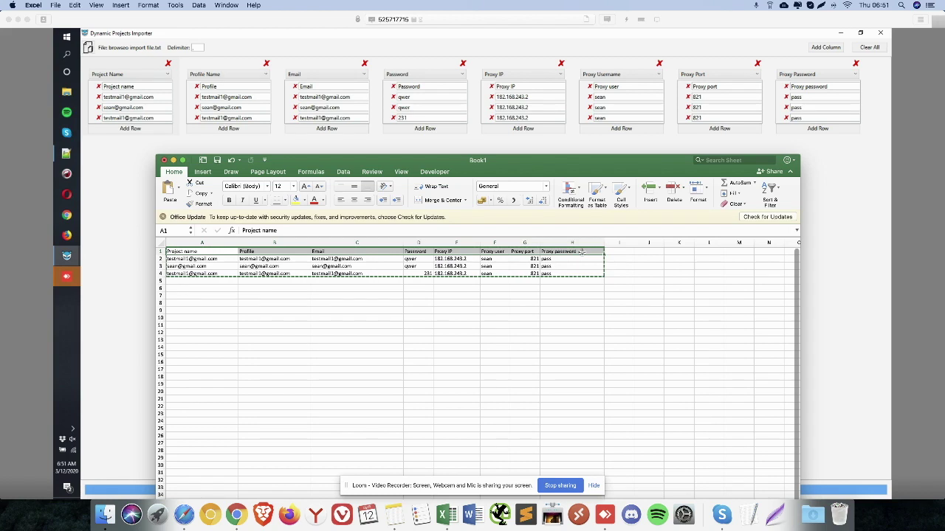
pyautogui.click(161, 104)
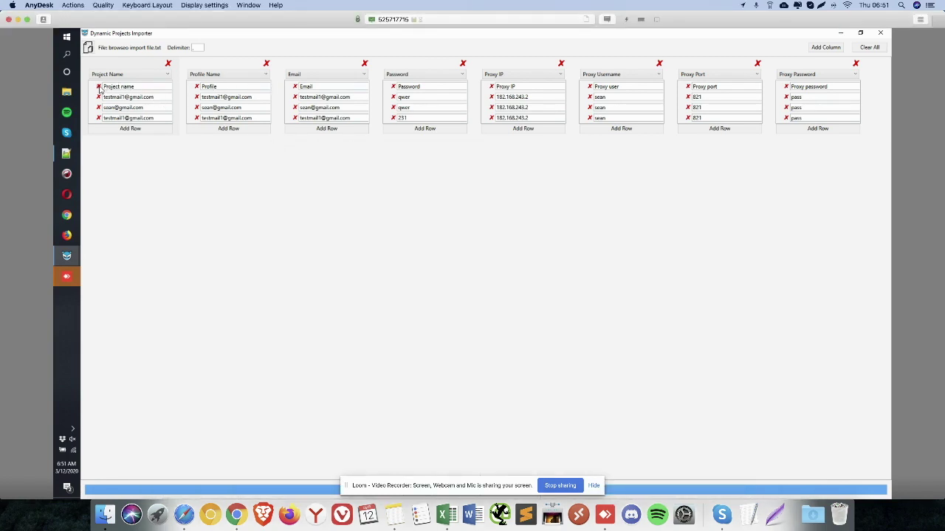
pyautogui.click(99, 87)
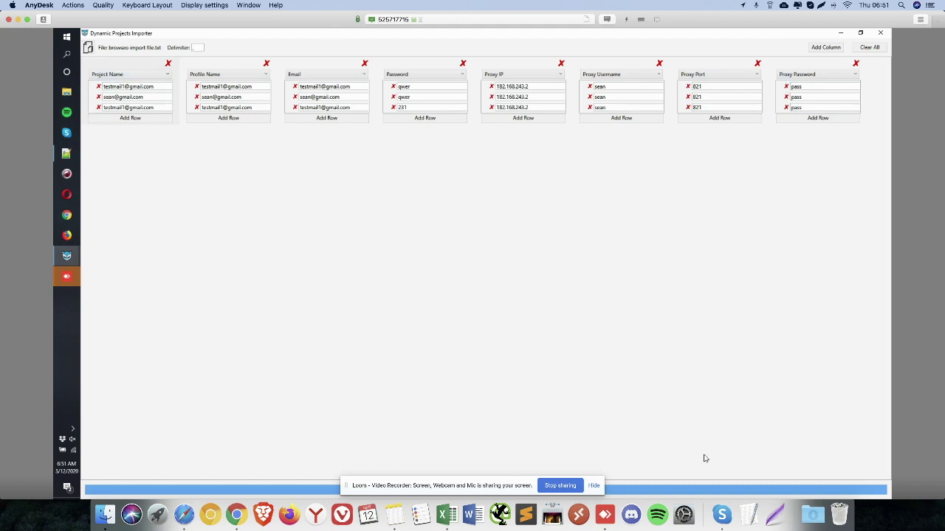
# Restore the importer to its smaller size, move it clear of the project list and import the projects.
pyautogui.click(860, 33)
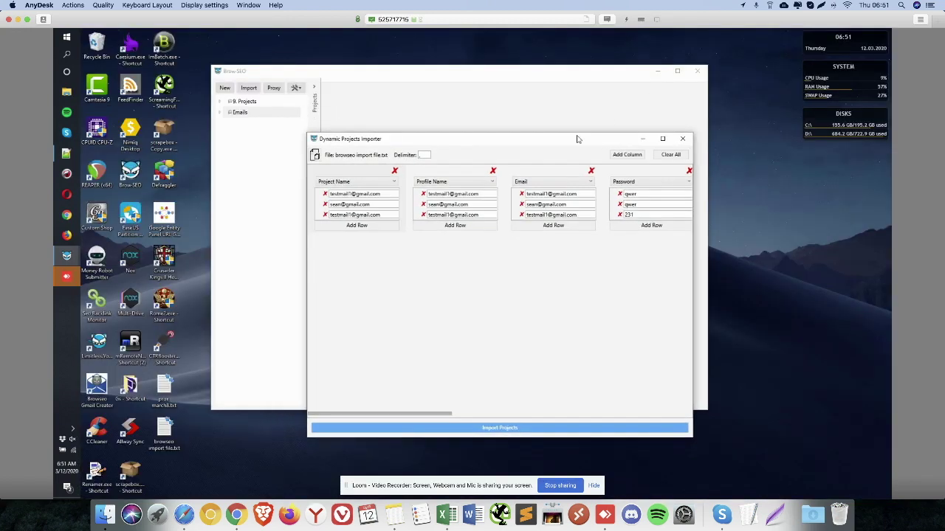
pyautogui.moveTo(508, 142); pyautogui.dragTo(631, 96)
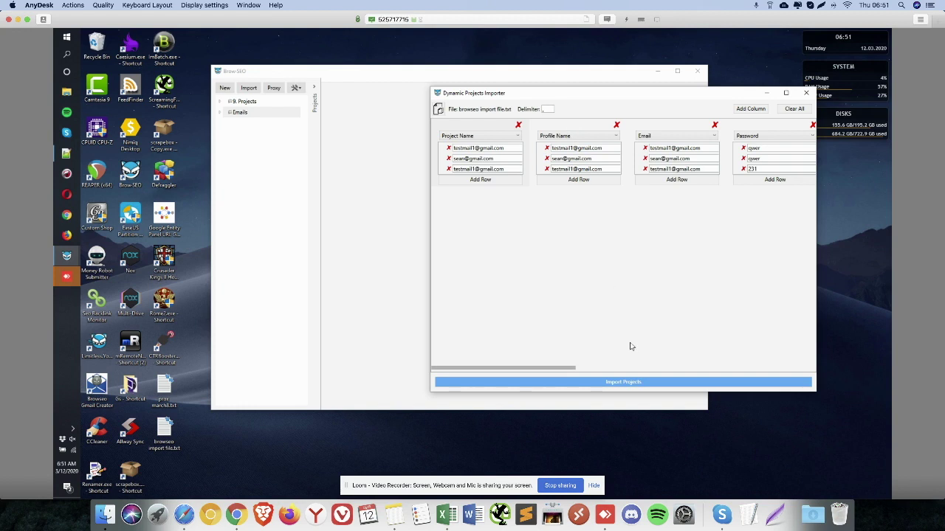
pyautogui.click(624, 383)
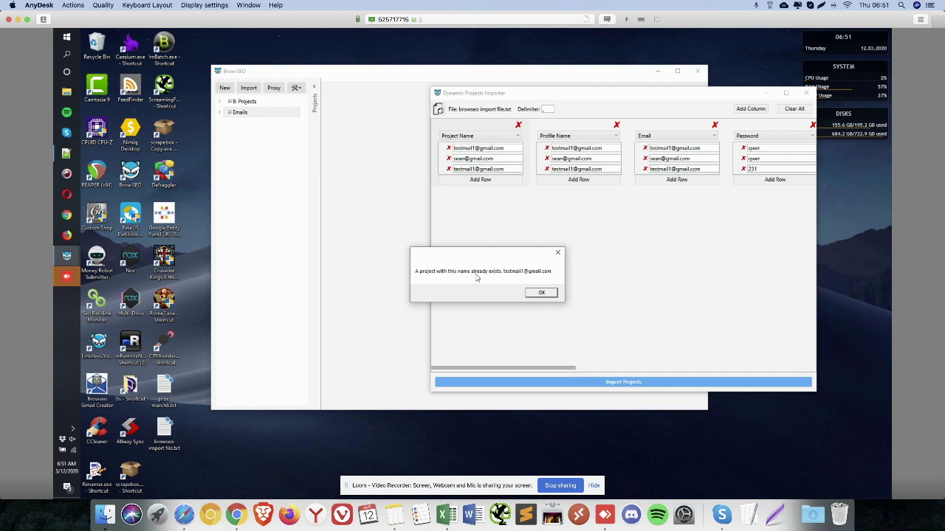
# Dismiss the import notices, check the Project Name column for the repeated entry and close the Dynamic Projects Importer.
pyautogui.click(543, 292)
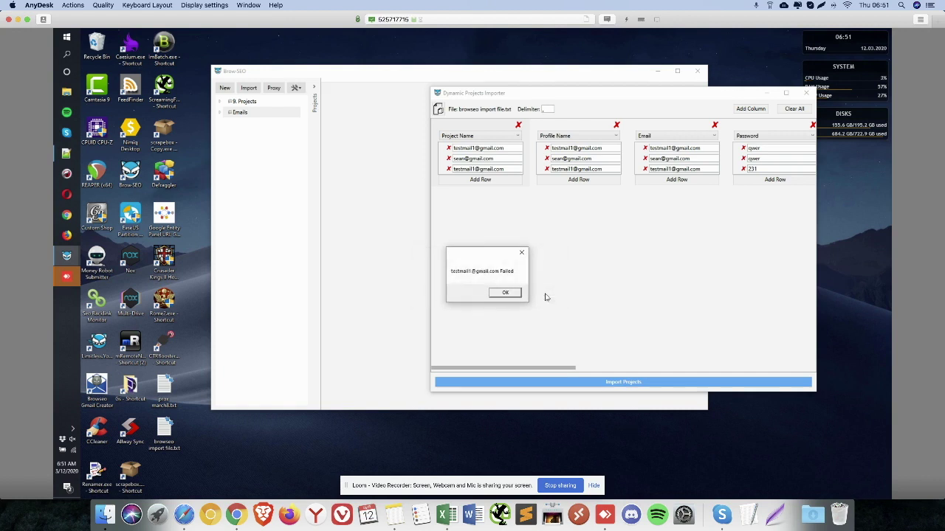
pyautogui.click(503, 293)
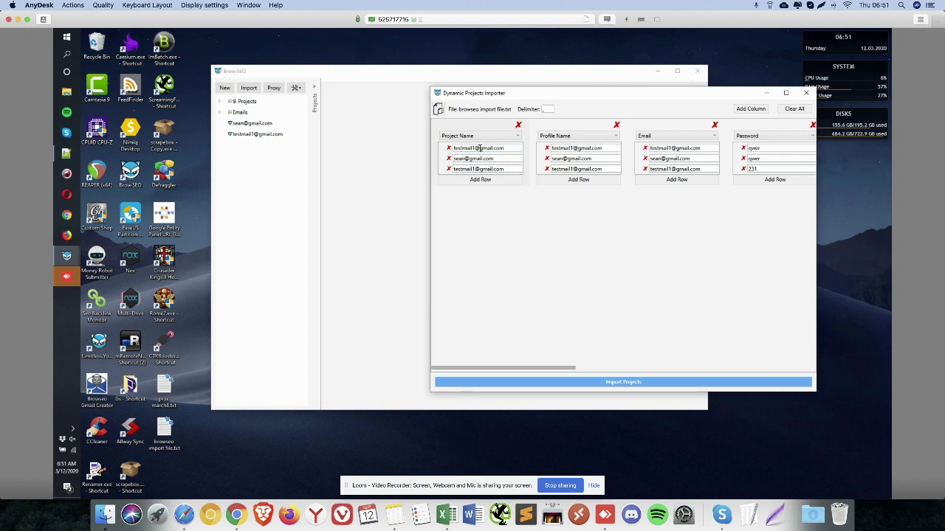
pyautogui.moveTo(476, 147); pyautogui.dragTo(452, 148)
pyautogui.click(455, 157)
pyautogui.click(806, 93)
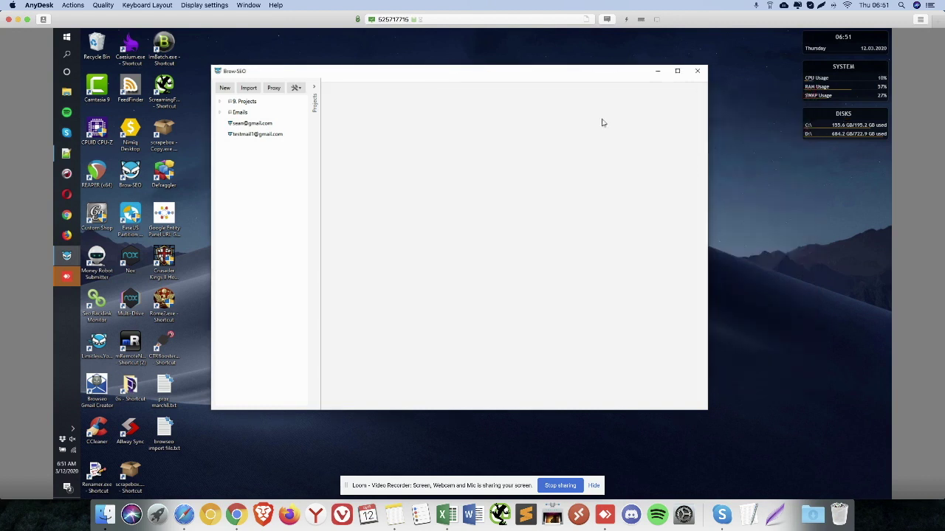
# View the profile data of the first newly imported email project, check its profile name, proxy and empty personal fields, and close it.
pyautogui.rightClick(256, 126)
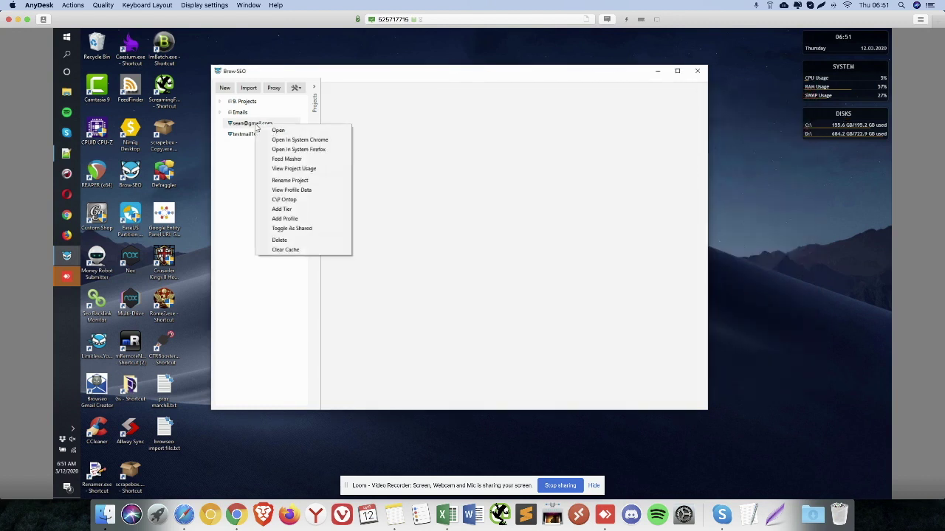
pyautogui.click(469, 183)
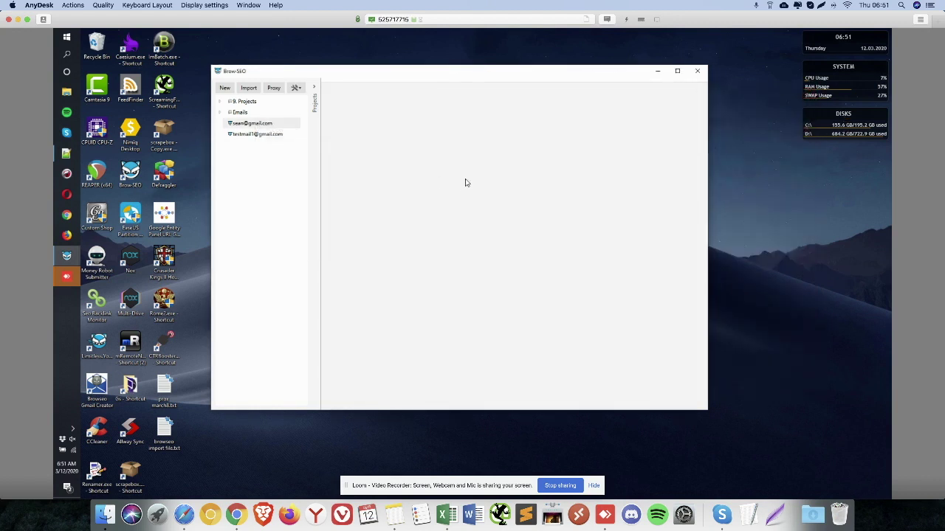
pyautogui.rightClick(259, 127)
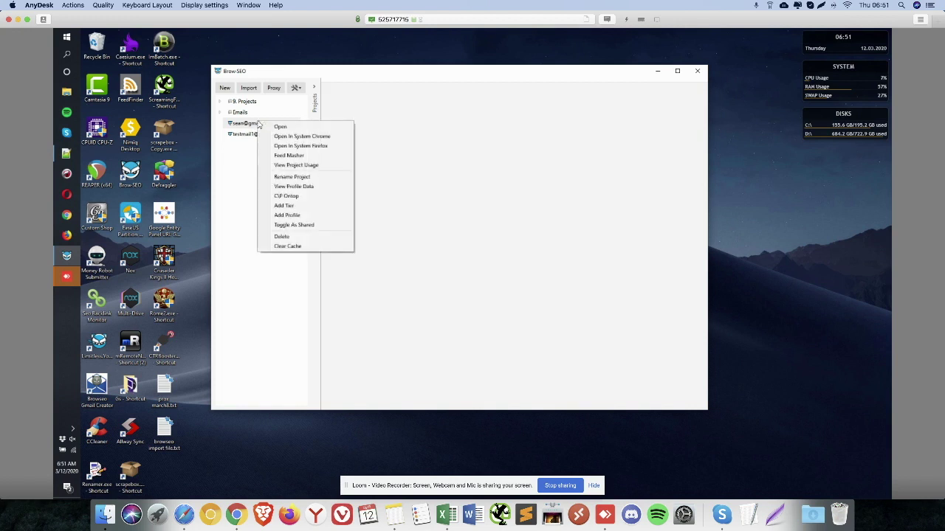
pyautogui.click(296, 187)
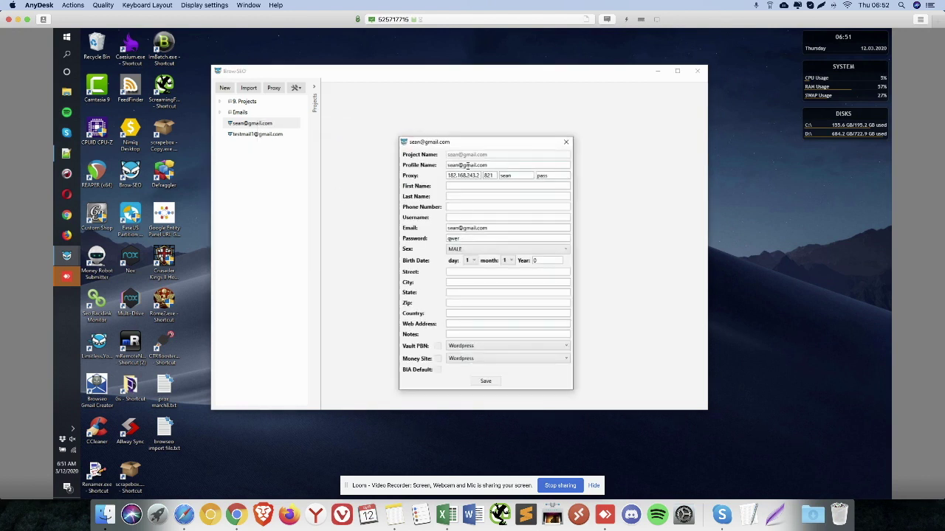
pyautogui.moveTo(501, 166); pyautogui.dragTo(423, 173)
pyautogui.click(456, 177)
pyautogui.click(459, 198)
pyautogui.click(458, 209)
pyautogui.moveTo(464, 145); pyautogui.dragTo(490, 181)
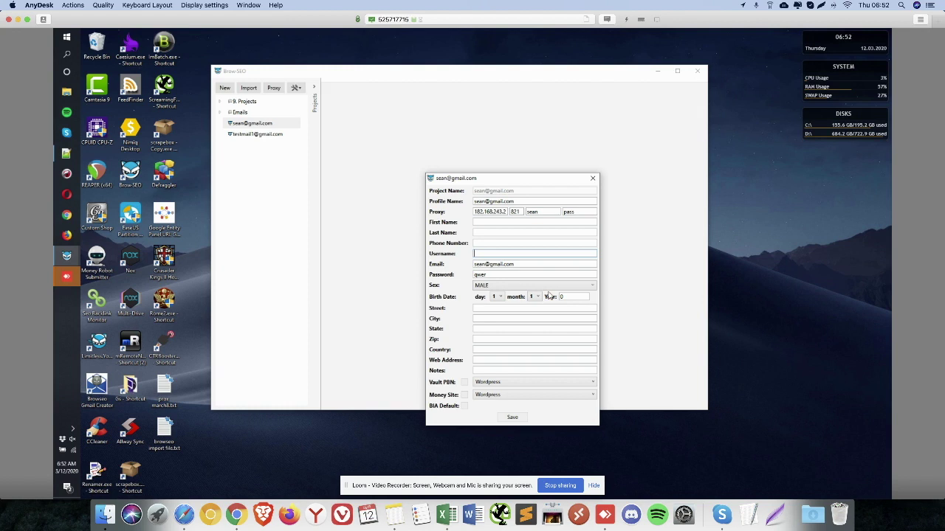
pyautogui.click(593, 177)
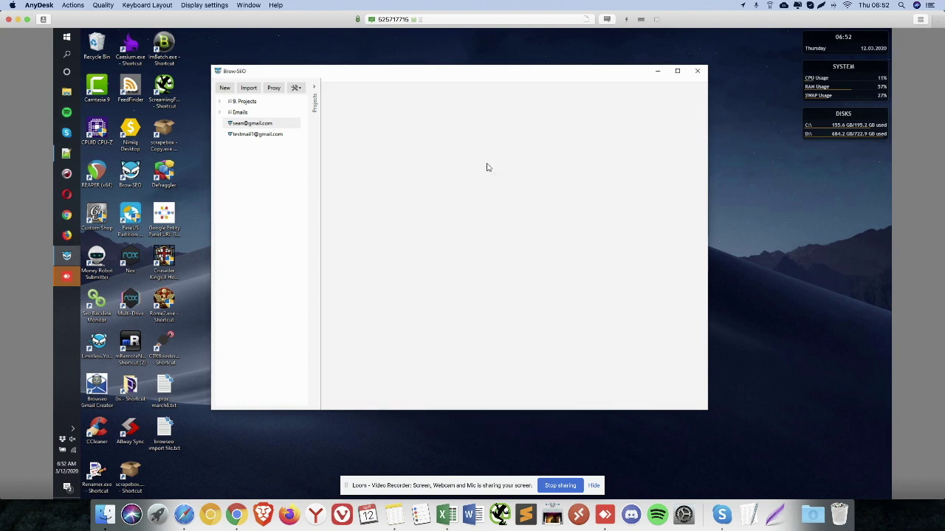
# Open the Browseo CSV Exporter, move it clear of the project list and select the two imported email projects for export.
pyautogui.click(292, 124)
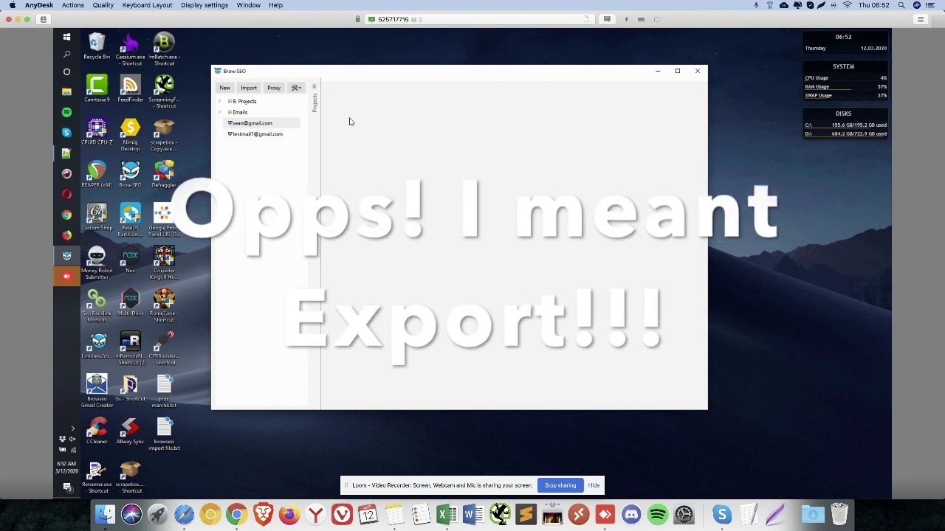
pyautogui.click(295, 88)
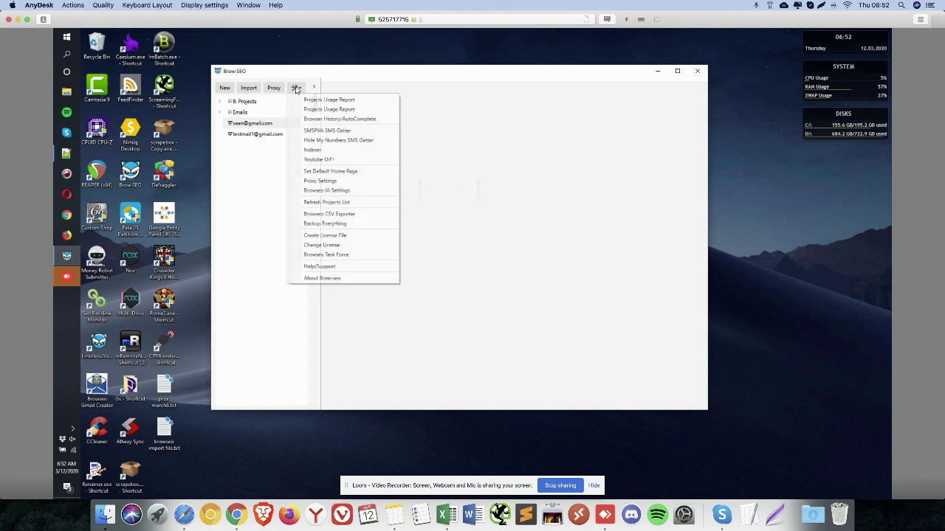
pyautogui.click(351, 215)
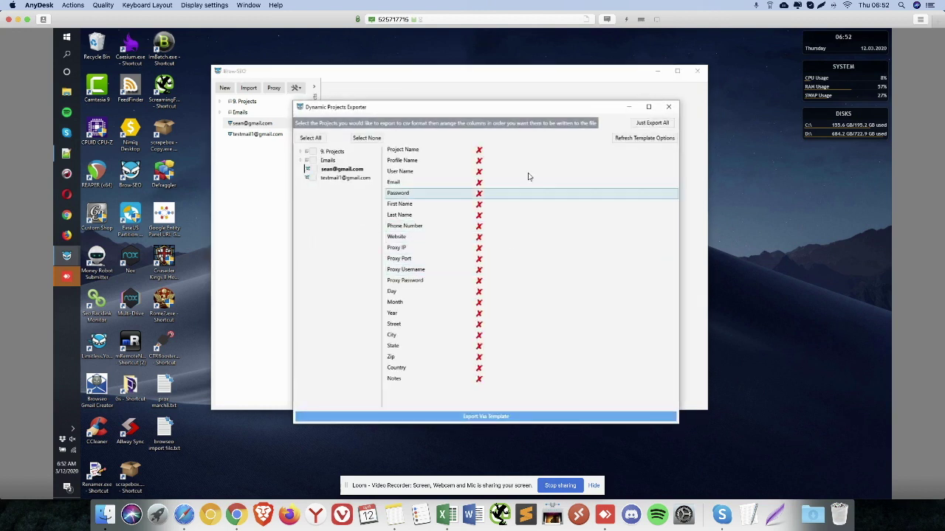
pyautogui.moveTo(421, 106); pyautogui.dragTo(520, 110)
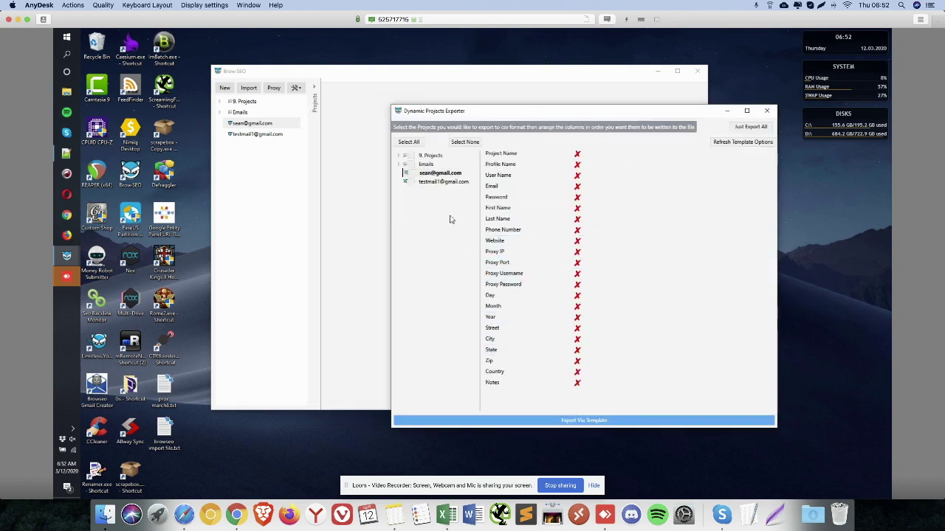
pyautogui.click(413, 173)
pyautogui.click(412, 181)
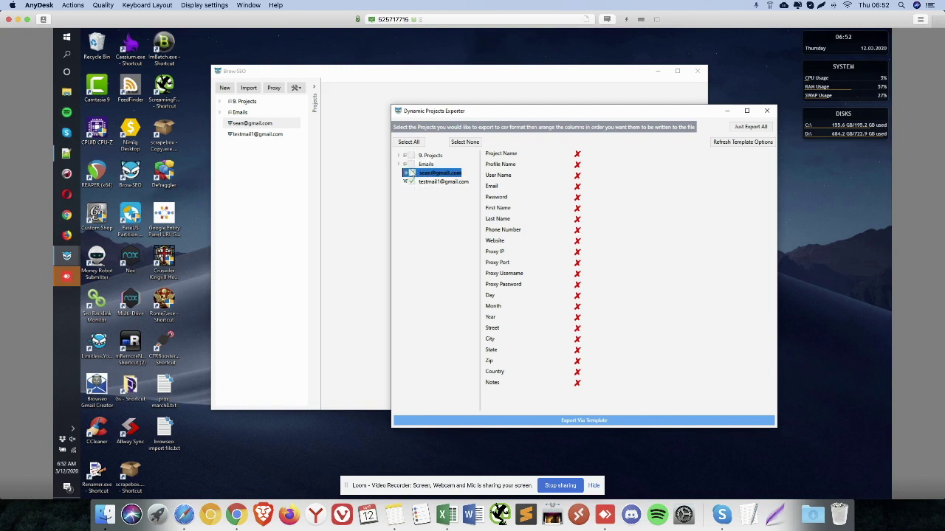